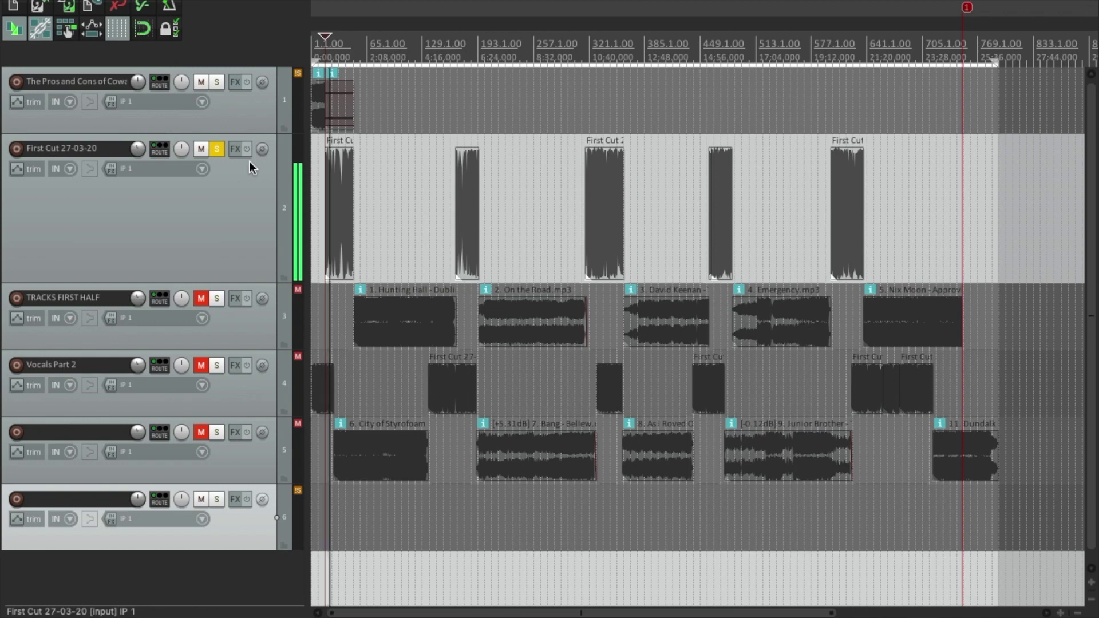
Step: Stop playback and extend the end of the first voice clip on the First Cut 27-03-20 track to about 1:42
{"action": "key", "text": "space"}
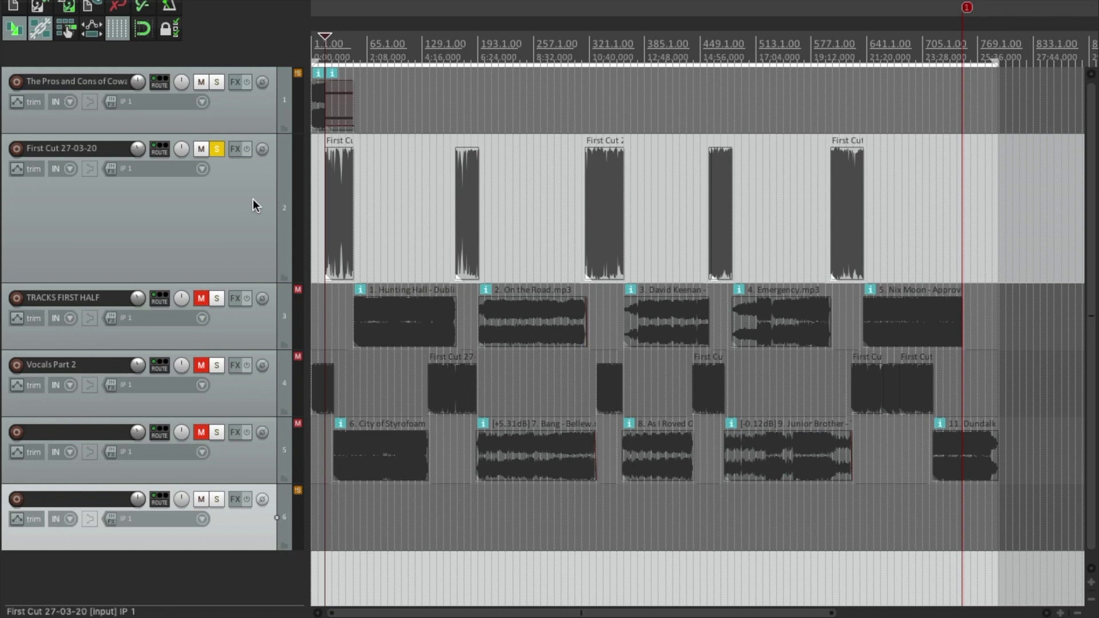
{"action": "left_click", "coordinate": [351, 144]}
{"action": "left_click", "coordinate": [1061, 613]}
{"action": "left_click_drag", "start_coordinate": [1060, 613], "coordinate": [1059, 613]}
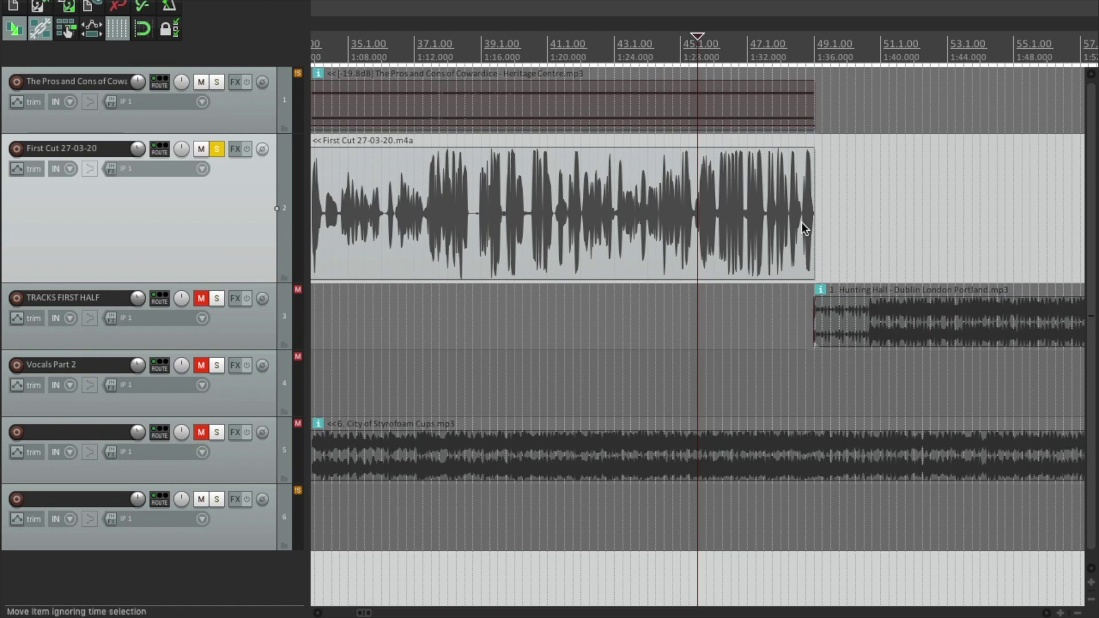
{"action": "left_click_drag", "start_coordinate": [813, 218], "coordinate": [910, 217]}
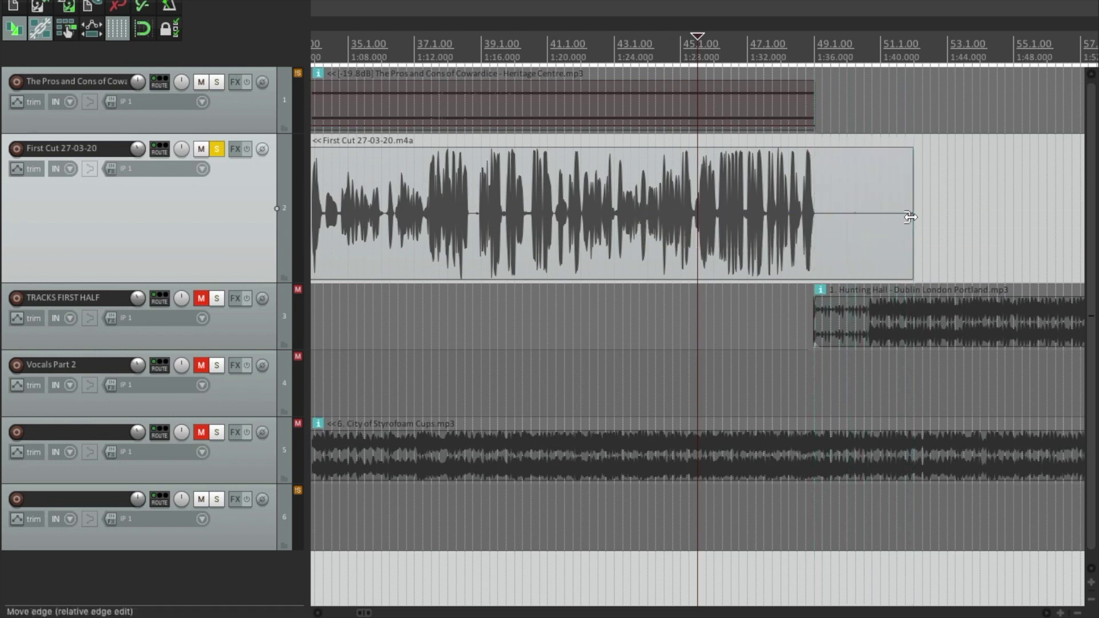
Step: Audition the First Cut 27-03-20 voice clip from just before its last word into the extended silent section
{"action": "left_click", "coordinate": [812, 197]}
{"action": "left_click", "coordinate": [808, 198]}
{"action": "key", "text": "space"}
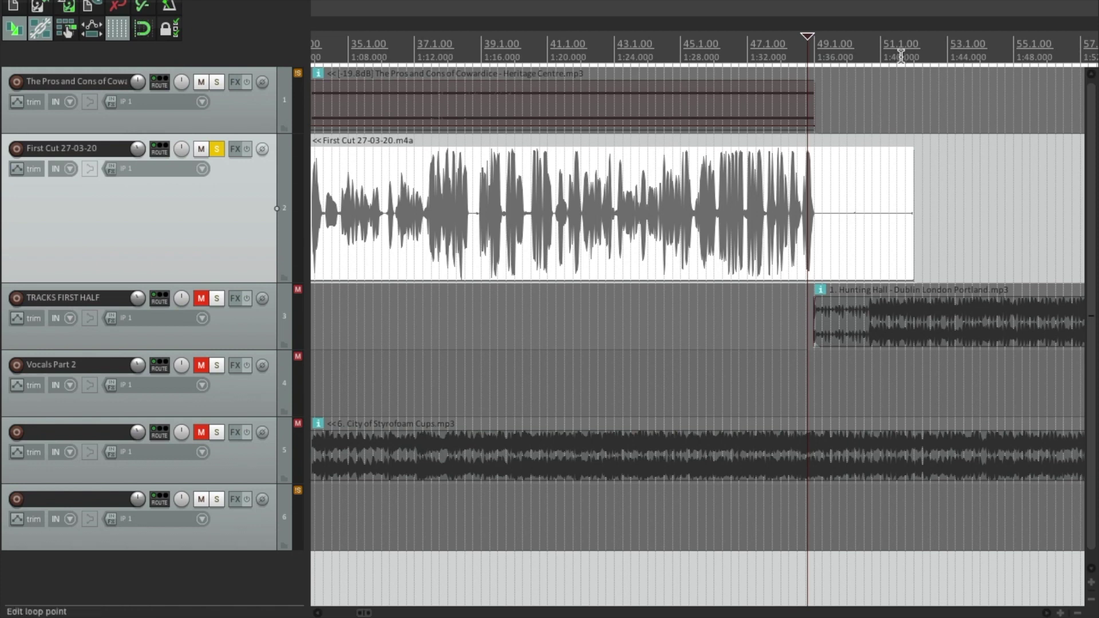
Step: Add the VST ReaFir (FFT EQ+Dynamics Processor) plugin to the First Cut 27-03-20 track
{"action": "left_click", "coordinate": [236, 151]}
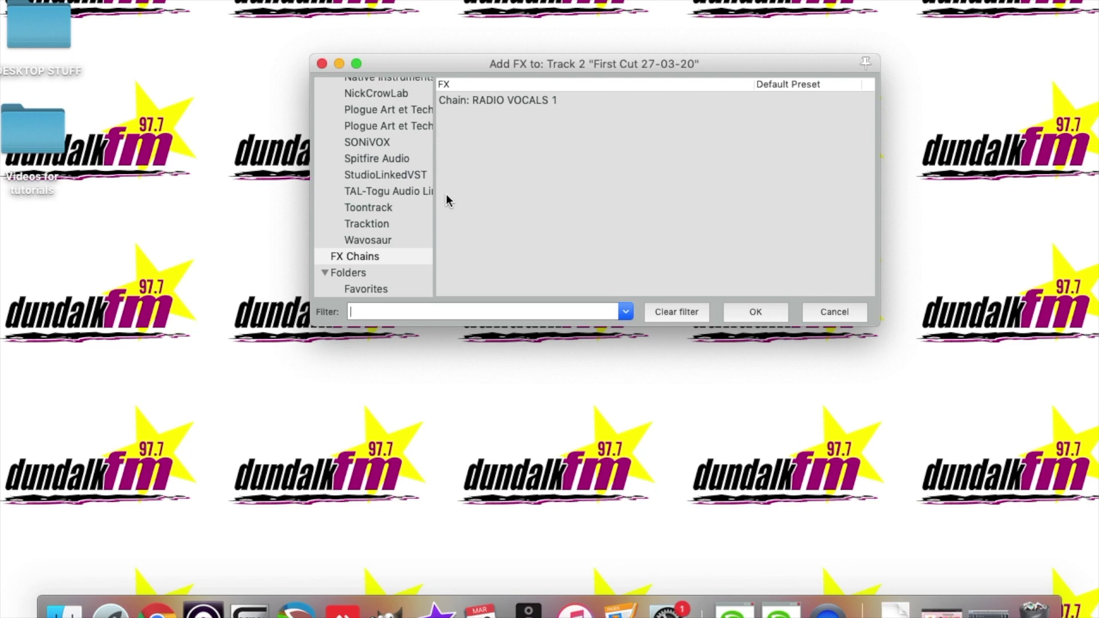
{"action": "scroll", "coordinate": [367, 184], "scroll_direction": "up", "scroll_amount": 10}
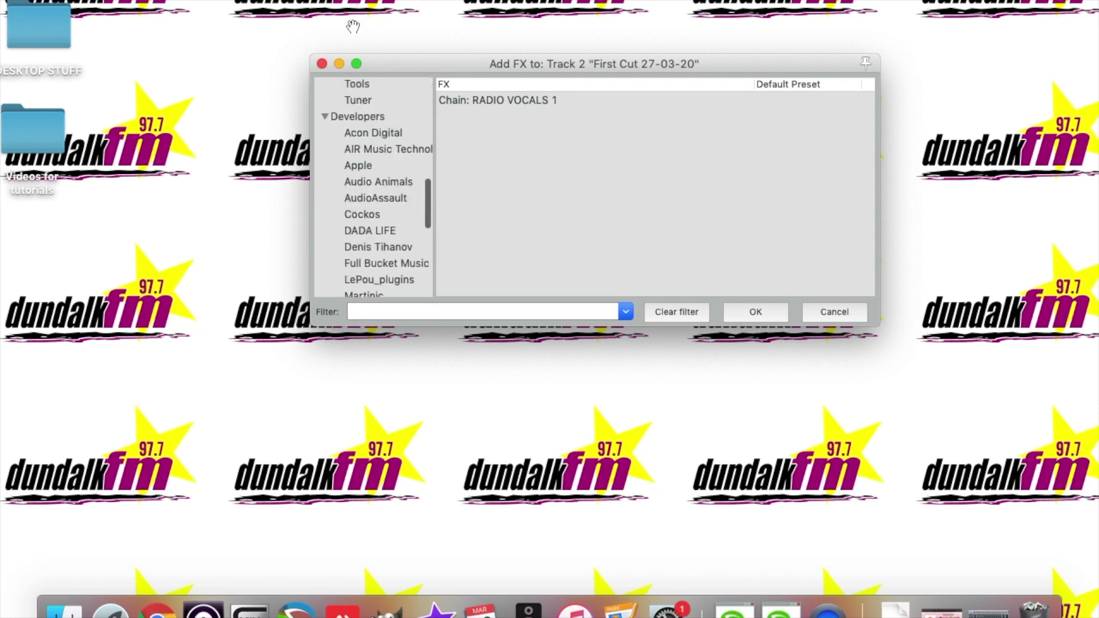
{"action": "left_click", "coordinate": [358, 86]}
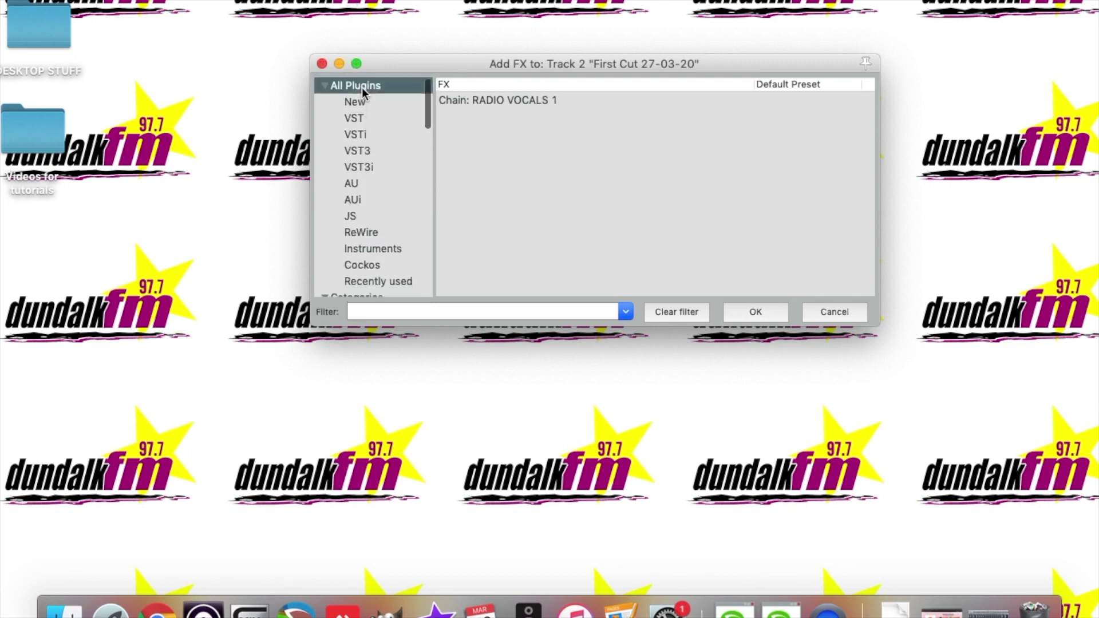
{"action": "left_click", "coordinate": [431, 313]}
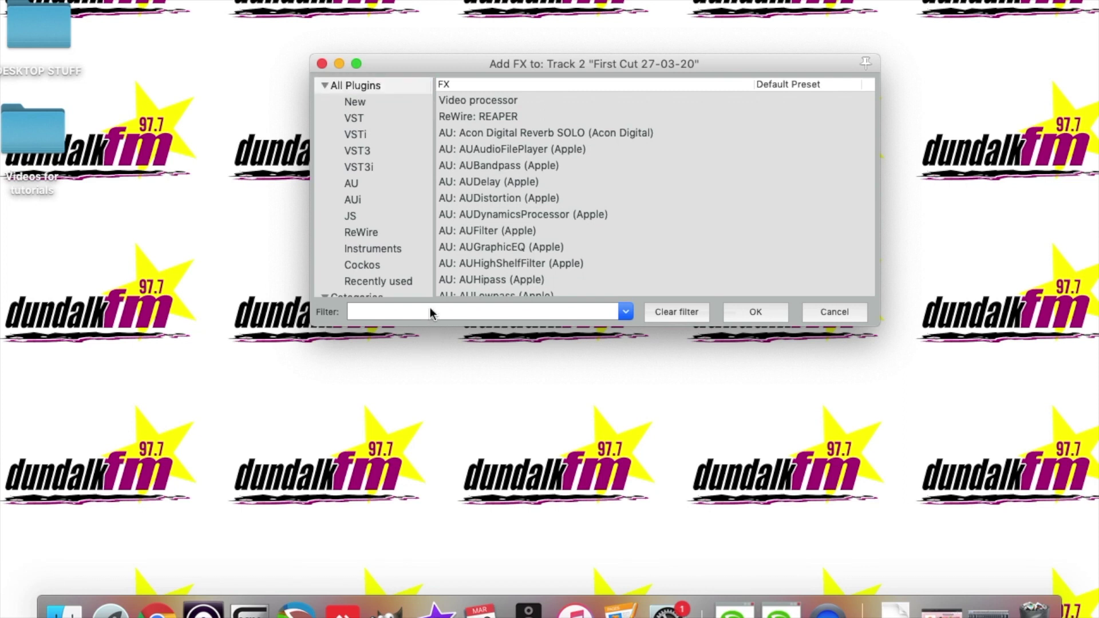
{"action": "type", "text": "reafir"}
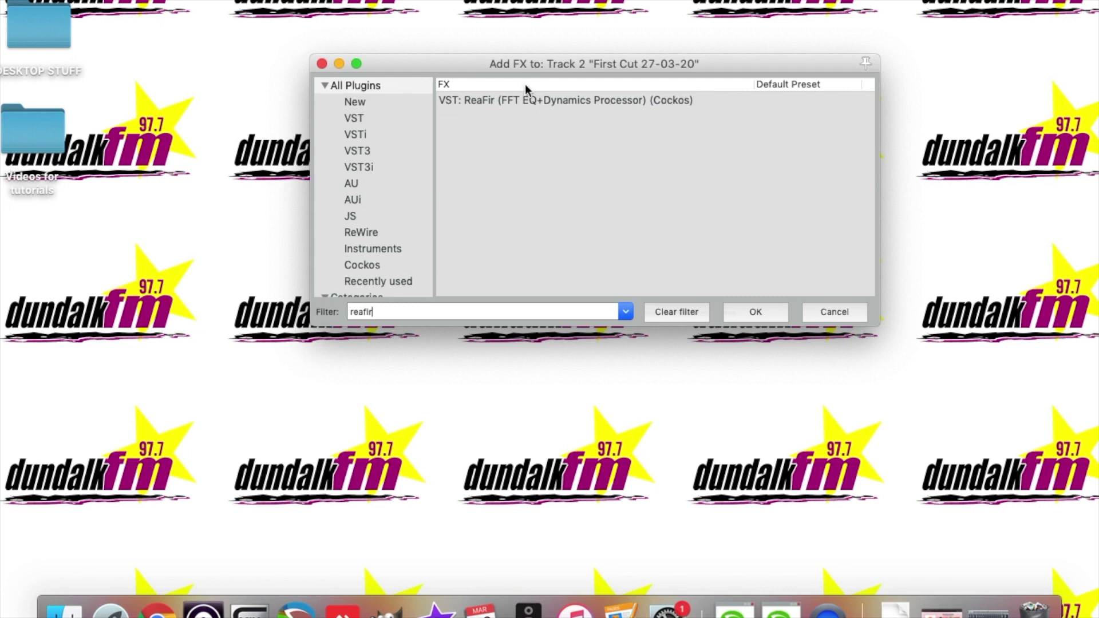
{"action": "left_click", "coordinate": [518, 101]}
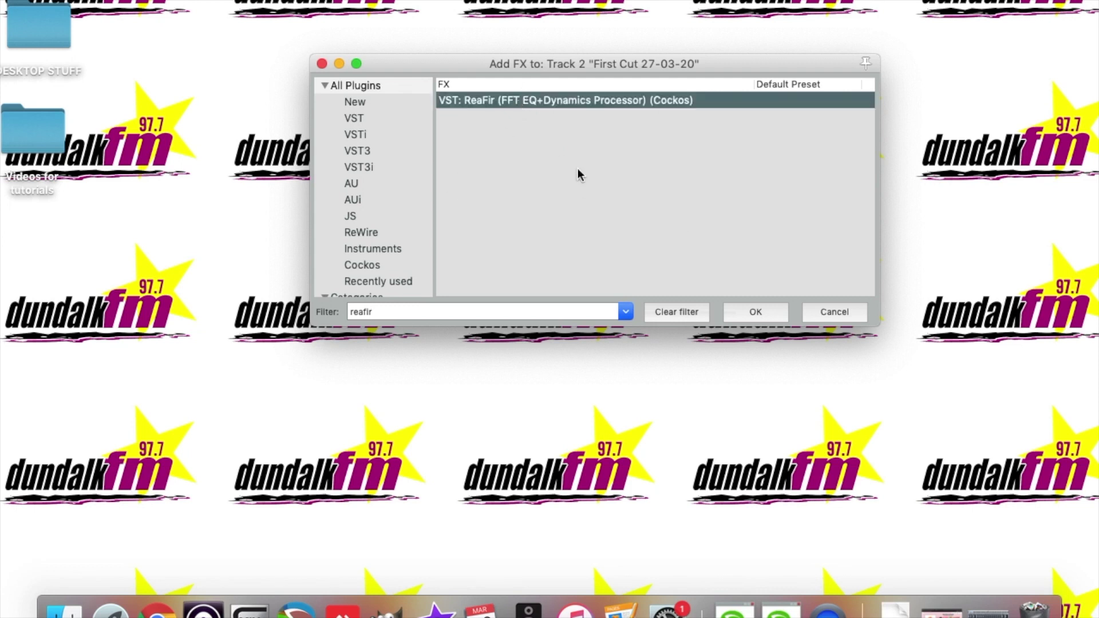
{"action": "left_click", "coordinate": [748, 312]}
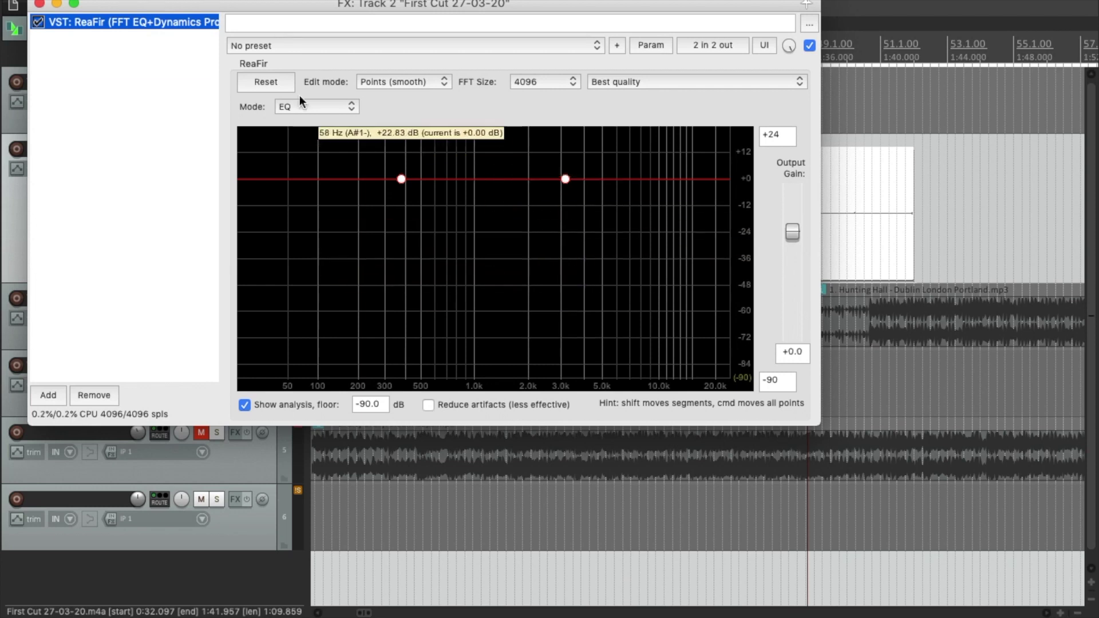
Step: Set ReaFir's mode to Subtract and enable automatic building of the noise profile
{"action": "left_click", "coordinate": [307, 109]}
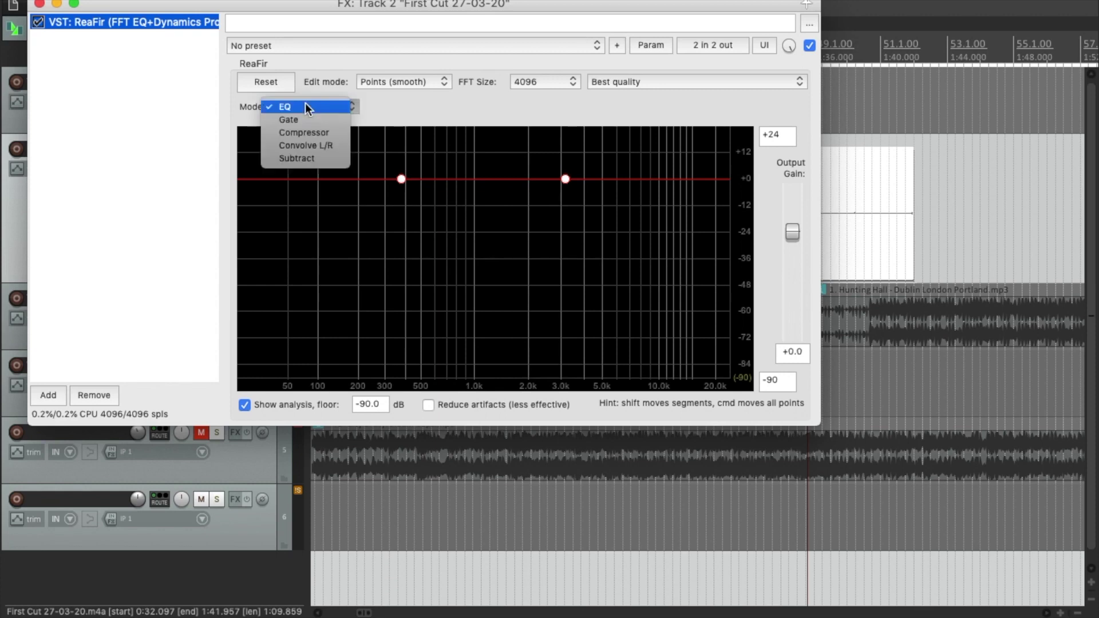
{"action": "left_click", "coordinate": [315, 159]}
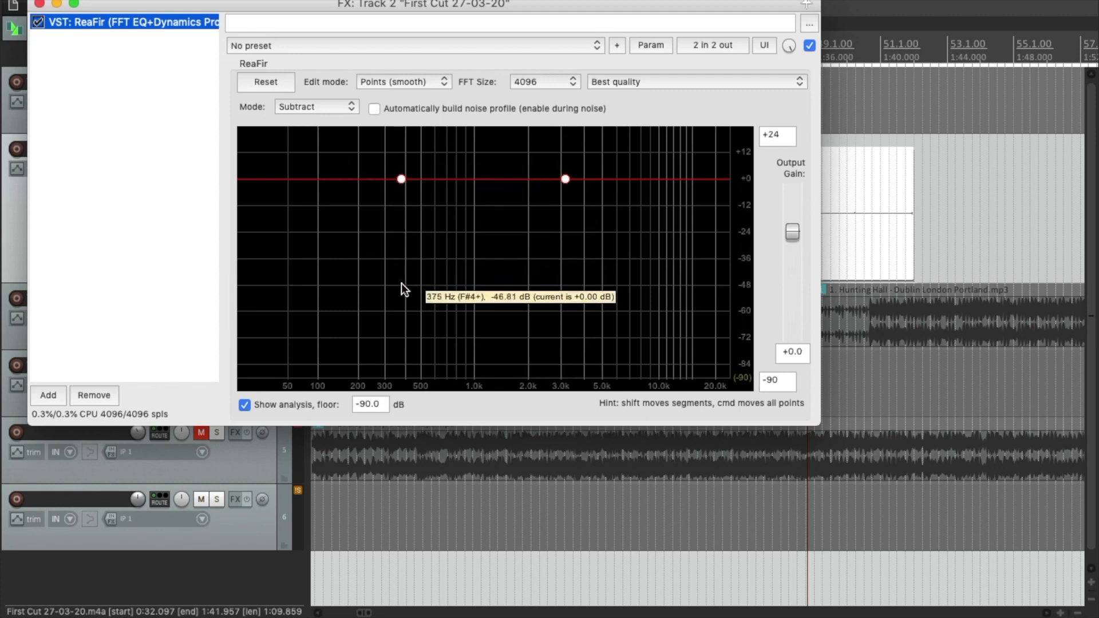
{"action": "left_click", "coordinate": [373, 110]}
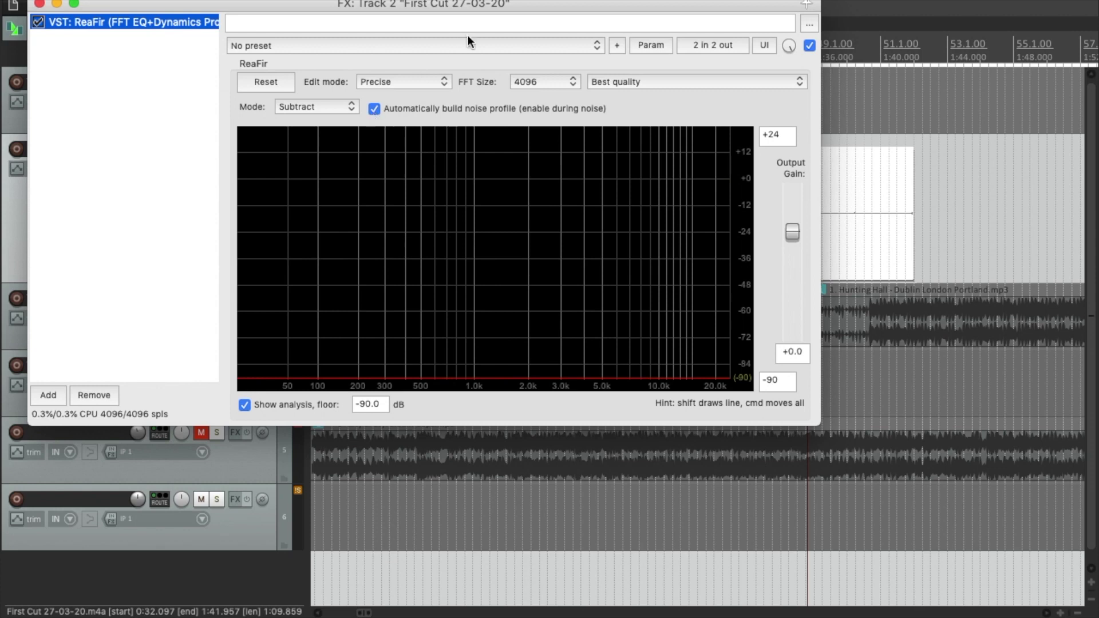
Step: Select the silent end of the voice clip from about 1:36 to 1:41.5 and play it to capture ReaFir's noise profile
{"action": "left_click_drag", "start_coordinate": [549, 6], "coordinate": [389, 11]}
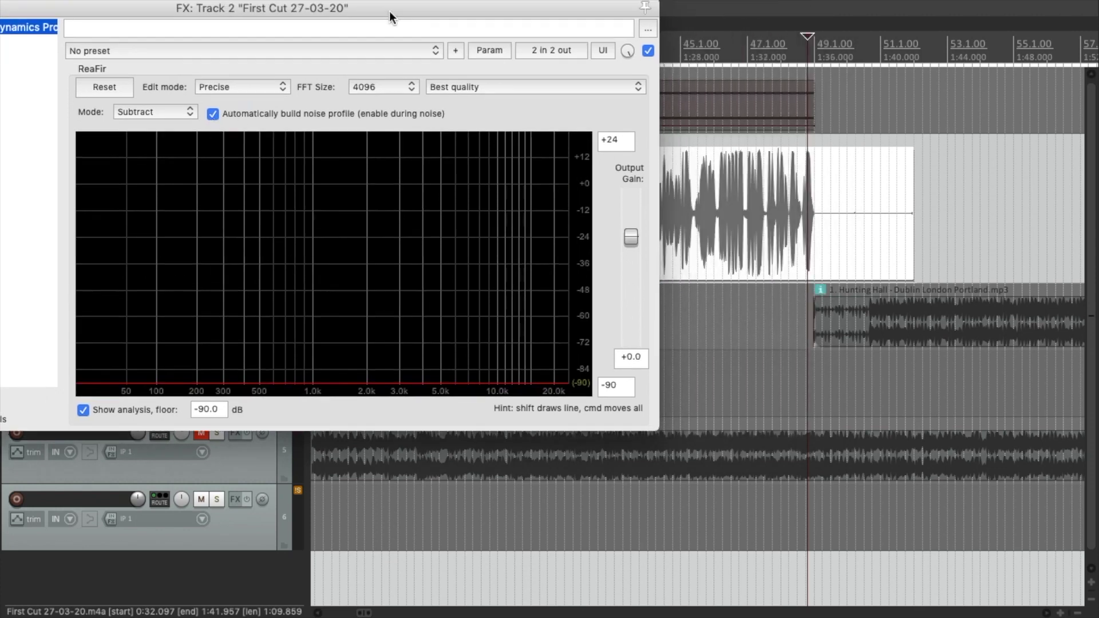
{"action": "left_click", "coordinate": [819, 64]}
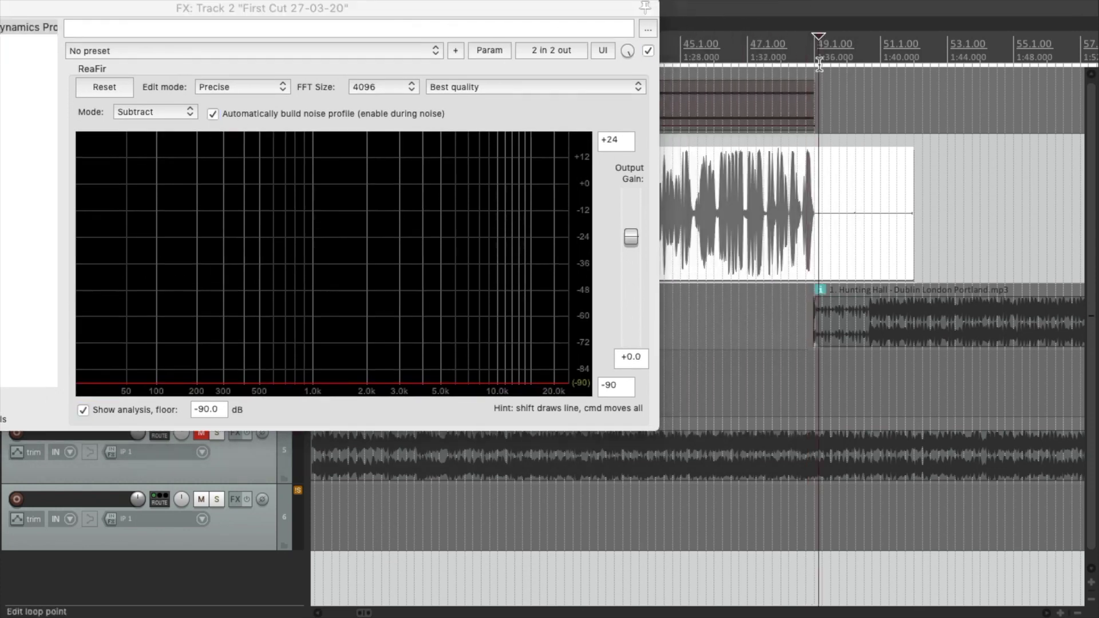
{"action": "left_click_drag", "start_coordinate": [820, 63], "coordinate": [908, 63]}
{"action": "key", "text": "space"}
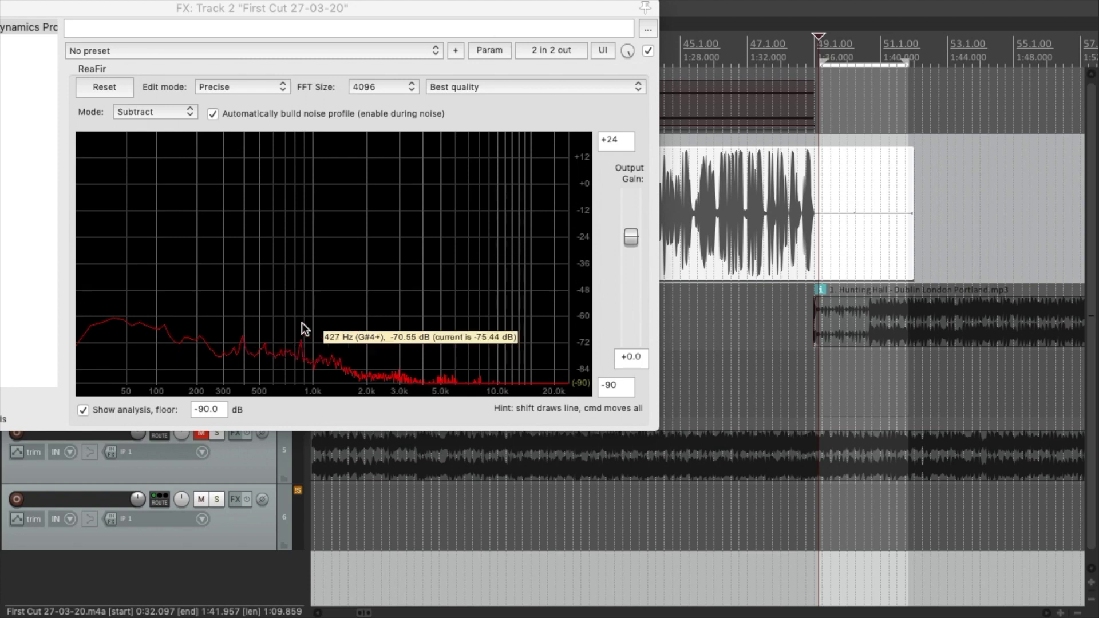
{"action": "key", "text": "space"}
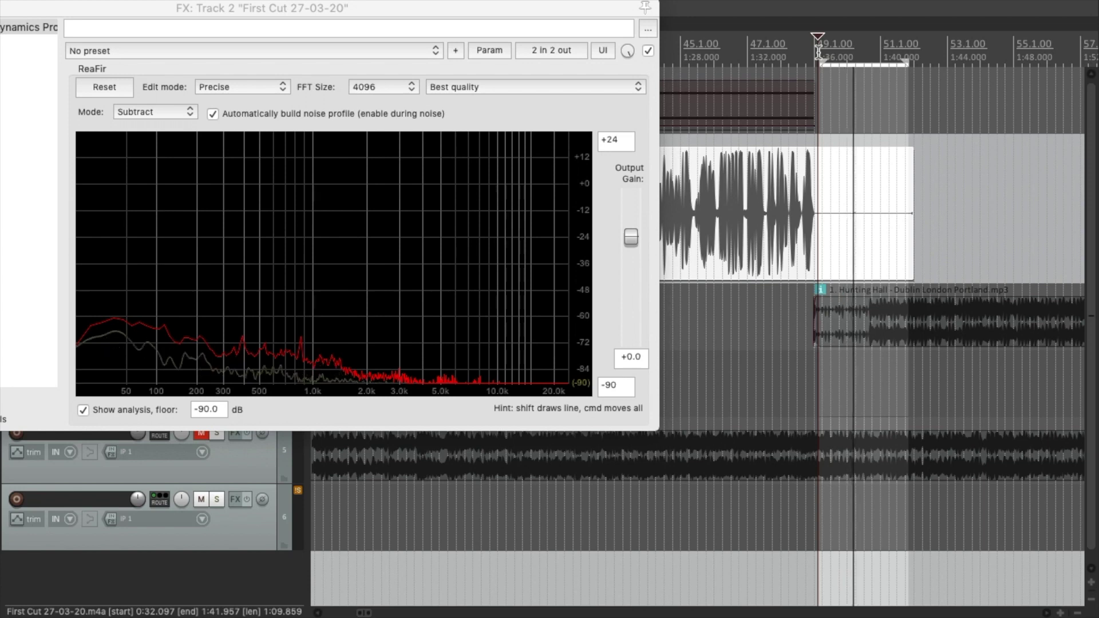
{"action": "key", "text": "space"}
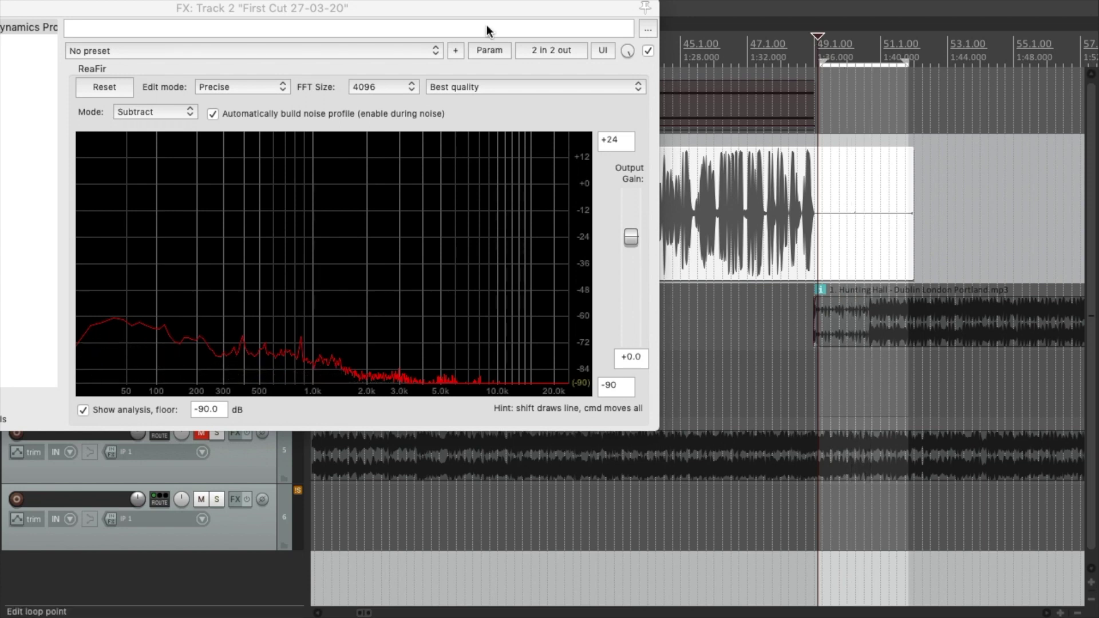
Step: Turn off ReaFir's automatic noise profile building and move its window clear of the voice track
{"action": "left_click_drag", "start_coordinate": [470, 9], "coordinate": [655, 16]}
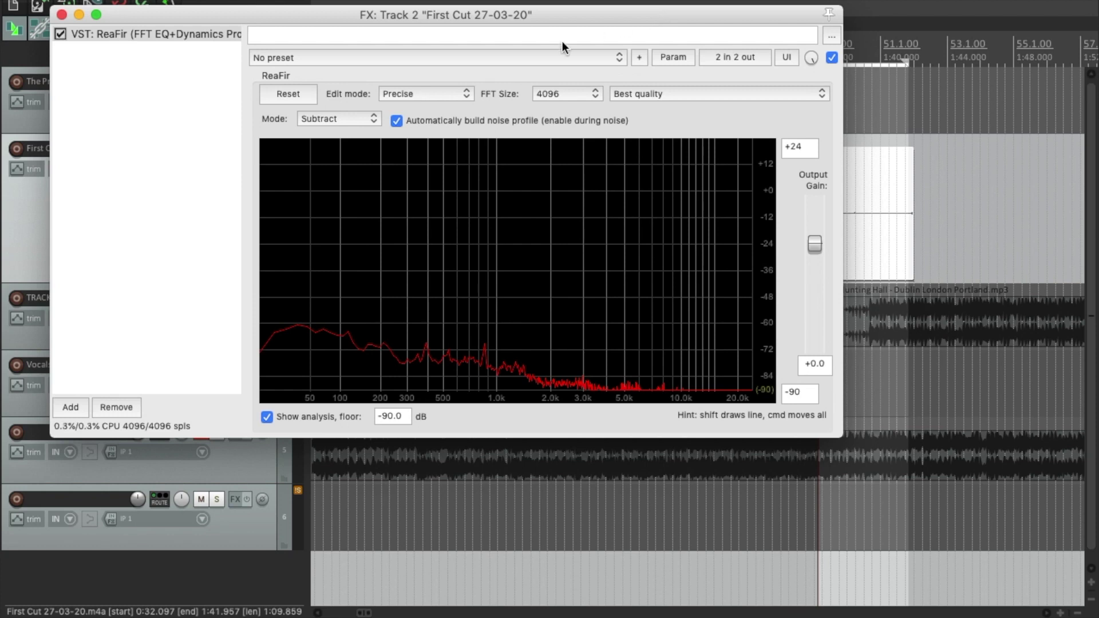
{"action": "left_click", "coordinate": [395, 121]}
{"action": "left_click_drag", "start_coordinate": [236, 15], "coordinate": [532, 278]}
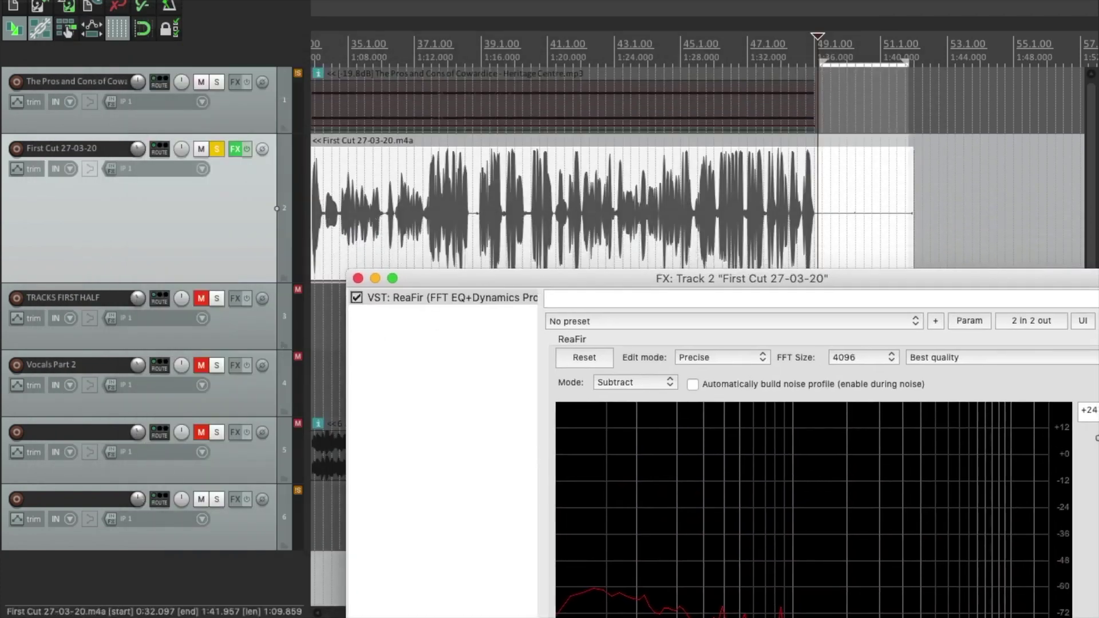
Step: Play the voice clip from its start at about 0:32 to hear it with noise subtraction
{"action": "key", "text": "Home"}
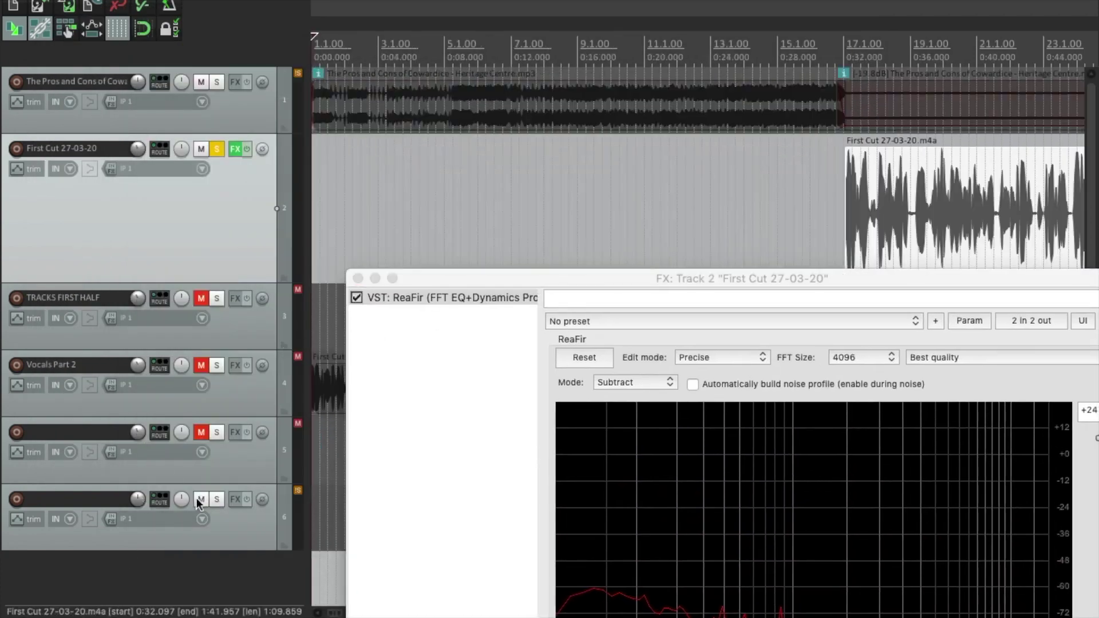
{"action": "left_click", "coordinate": [848, 57]}
{"action": "key", "text": "space"}
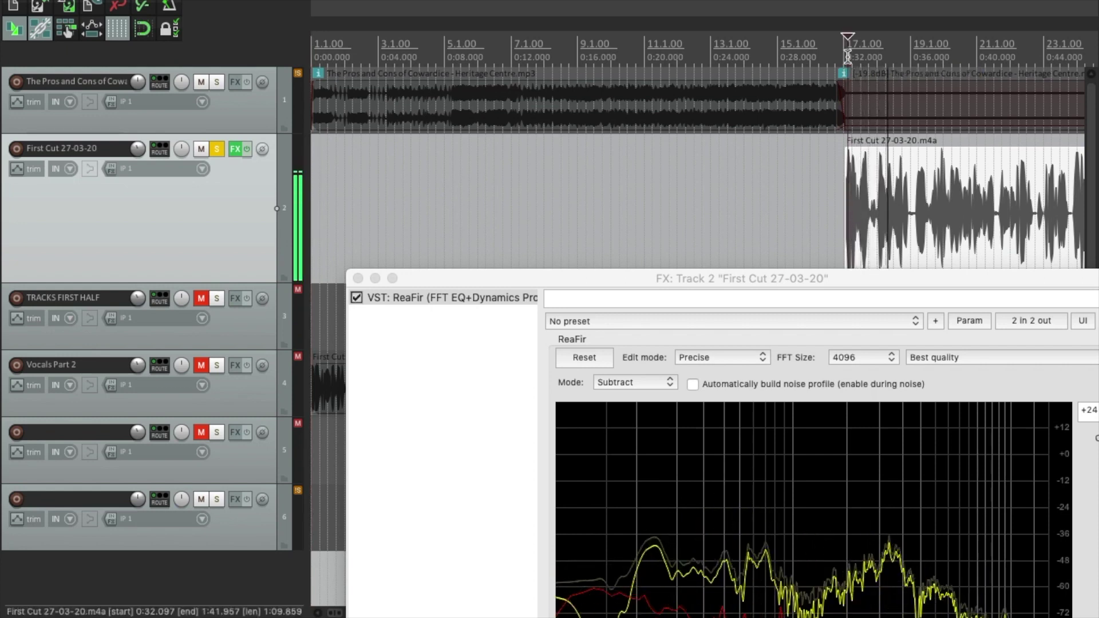
{"action": "key", "text": "space"}
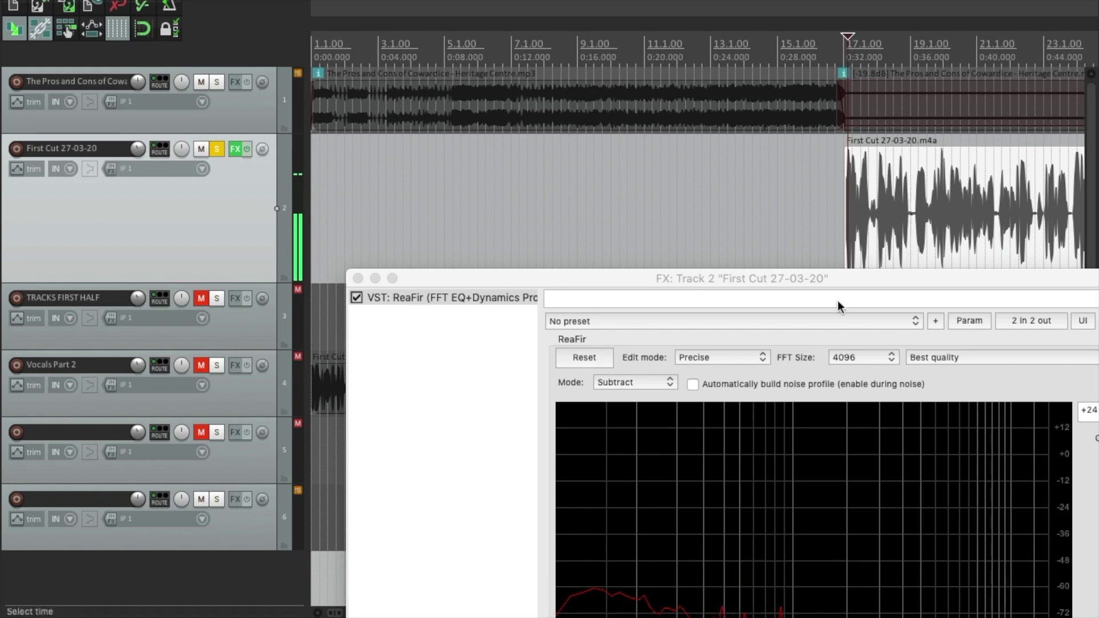
Step: Compare the voice with and without noise reduction by bypassing ReaFir and re-enabling it during playback
{"action": "left_click_drag", "start_coordinate": [860, 279], "coordinate": [689, 88]}
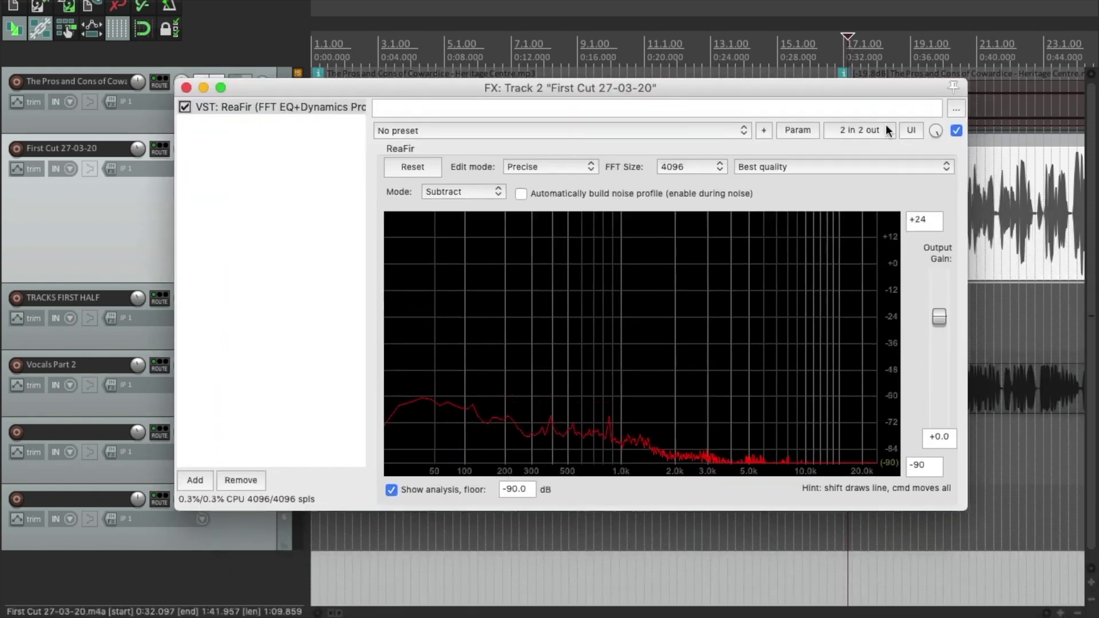
{"action": "left_click", "coordinate": [956, 132]}
{"action": "key", "text": "space"}
{"action": "left_click", "coordinate": [957, 132]}
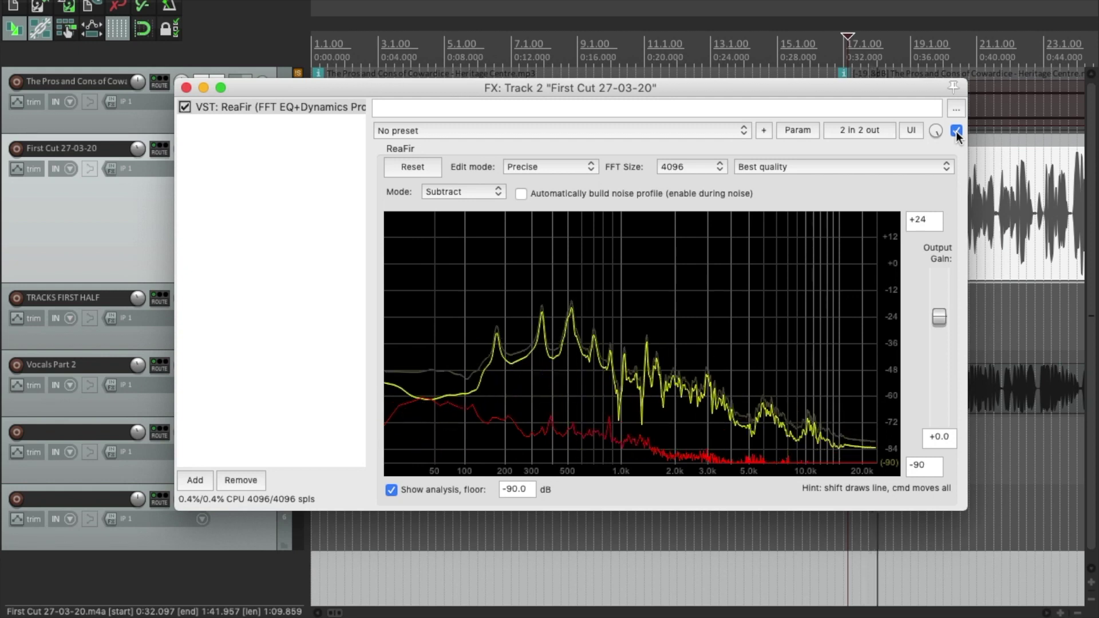
{"action": "key", "text": "space"}
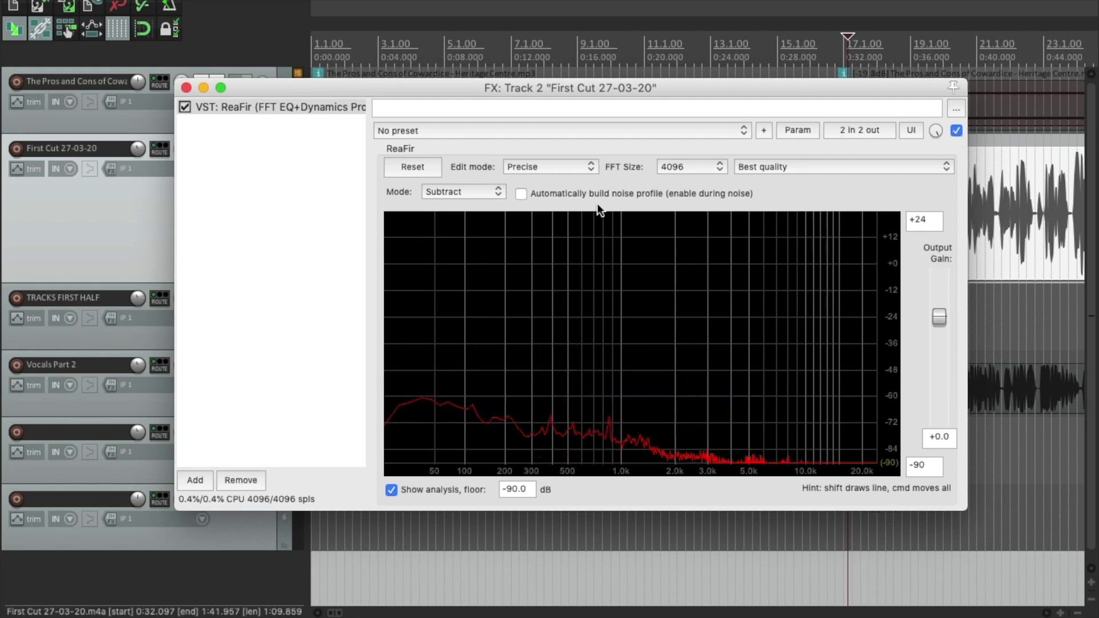
Step: Add the VST ReaEQ (Cockos) plugin after ReaFir in the First Cut 27-03-20 track's effects chain
{"action": "left_click_drag", "start_coordinate": [397, 92], "coordinate": [505, 89]}
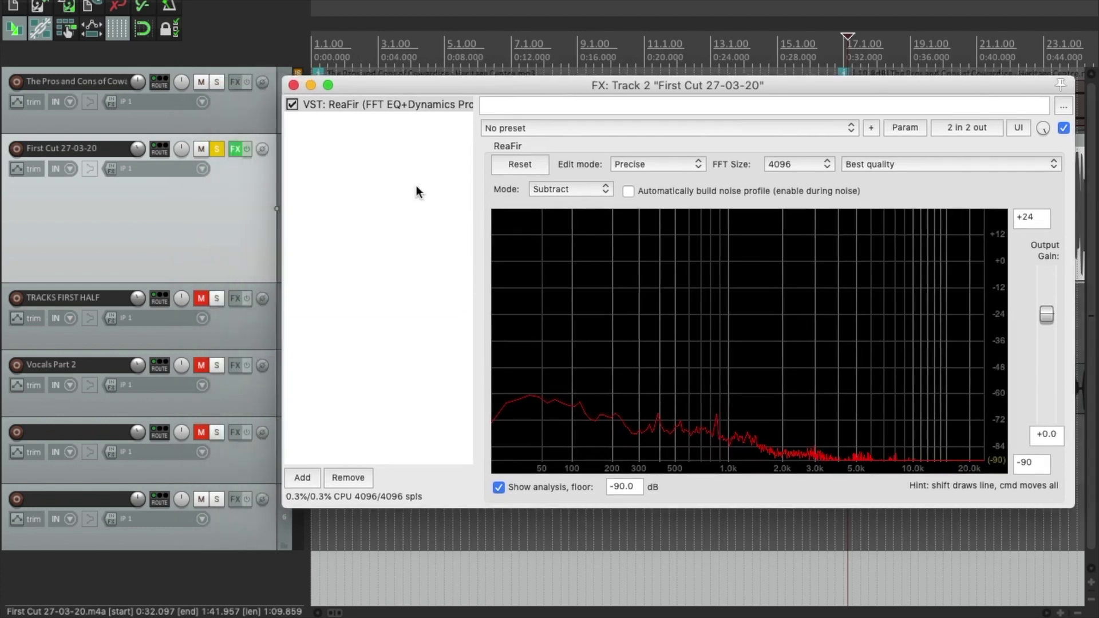
{"action": "left_click", "coordinate": [302, 478]}
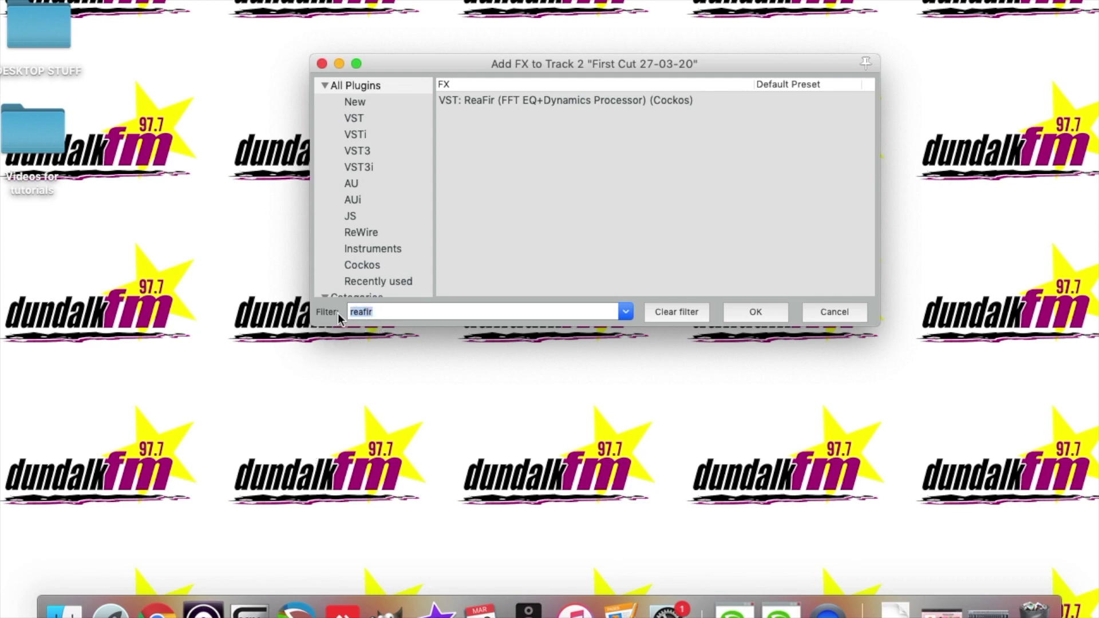
{"action": "type", "text": "aeq"}
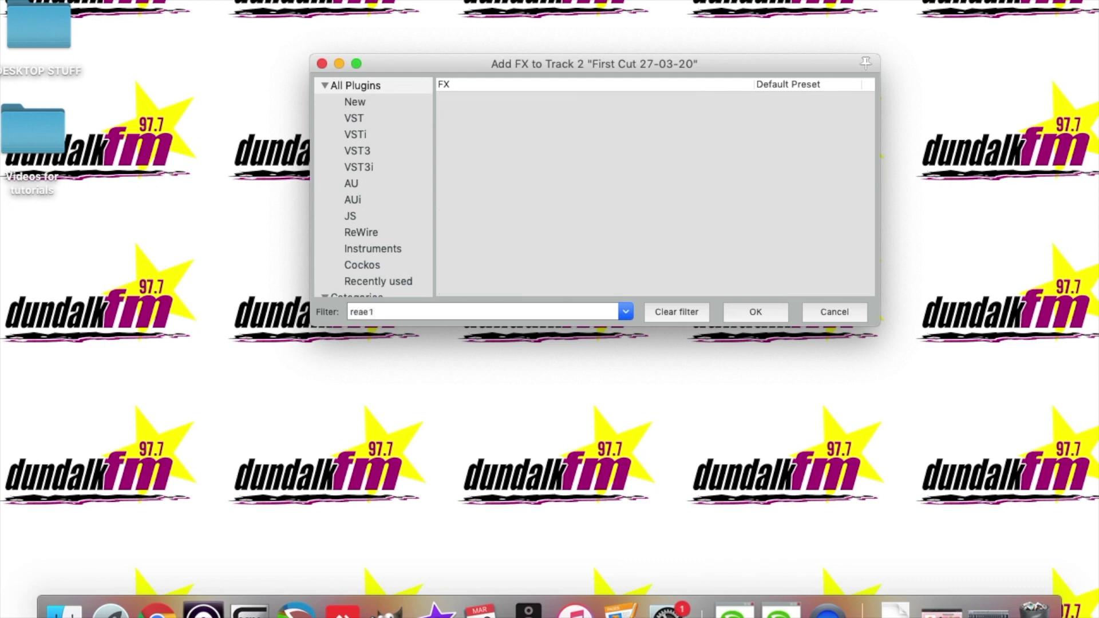
{"action": "key", "text": "BackSpace"}
{"action": "type", "text": "q"}
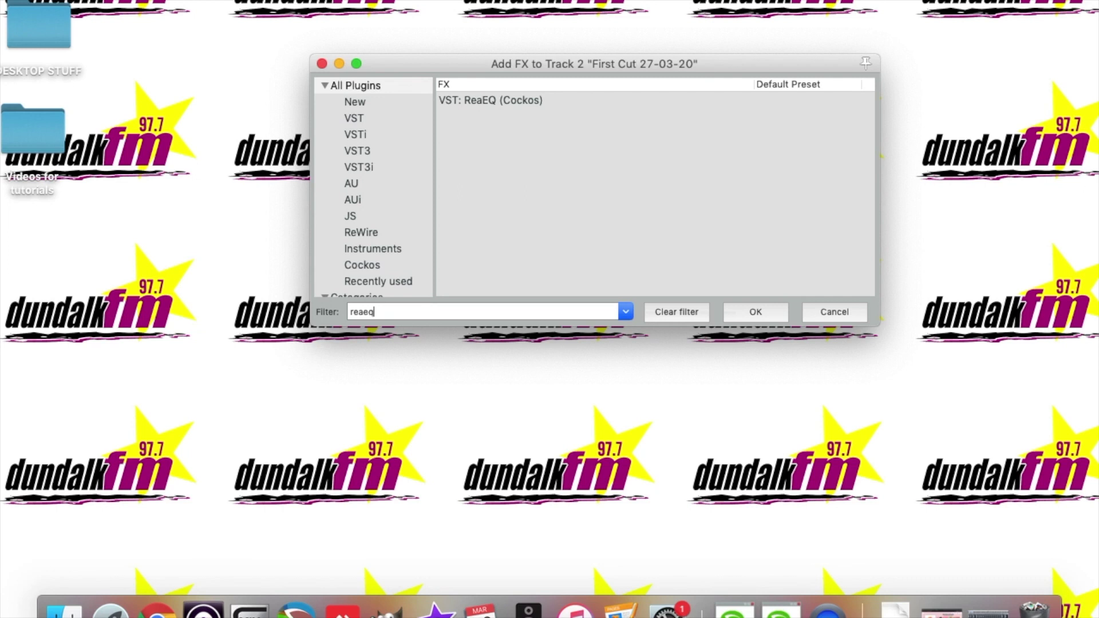
{"action": "left_click", "coordinate": [484, 101]}
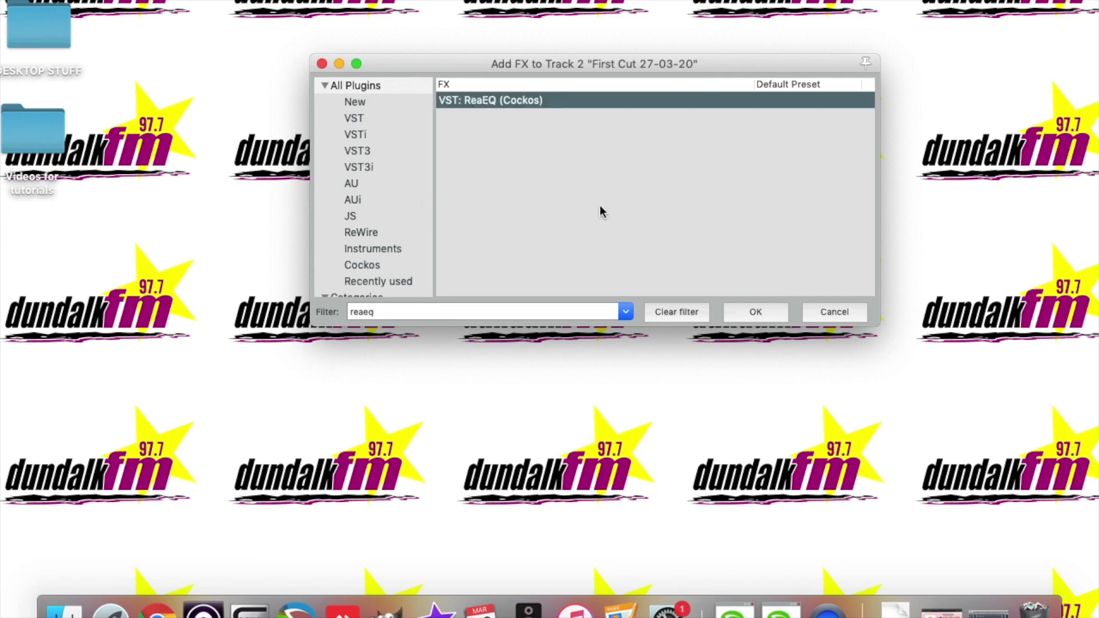
{"action": "left_click", "coordinate": [734, 310]}
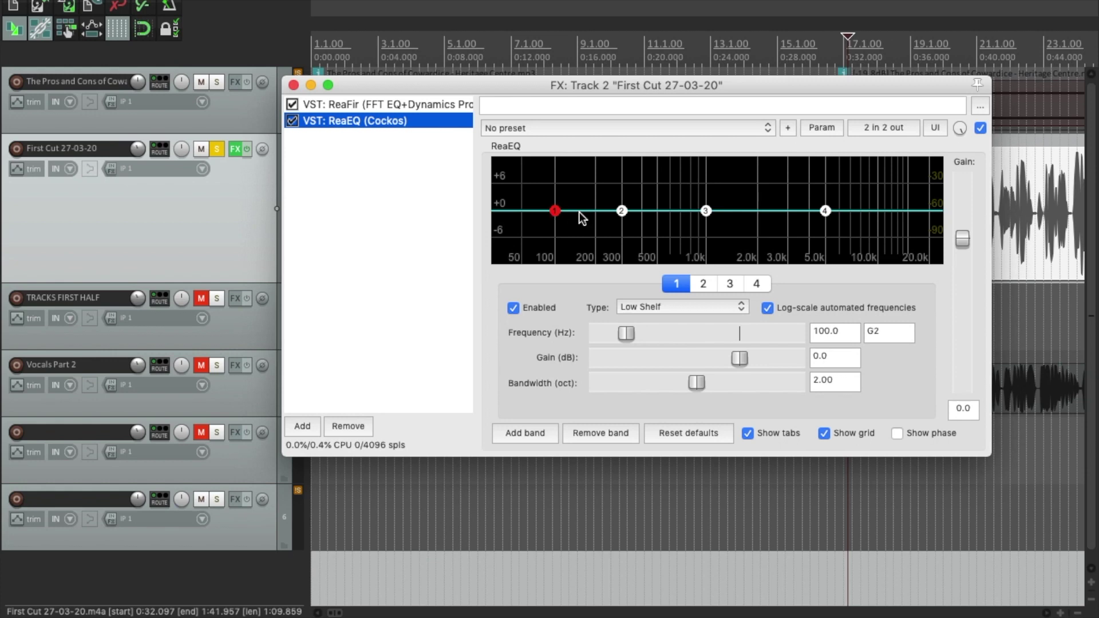
Step: Audition the voice with ReaEQ's low-shelf band 1 boosted near 100 Hz, and return the band to about 0 dB
{"action": "mouse_move", "coordinate": [622, 212]}
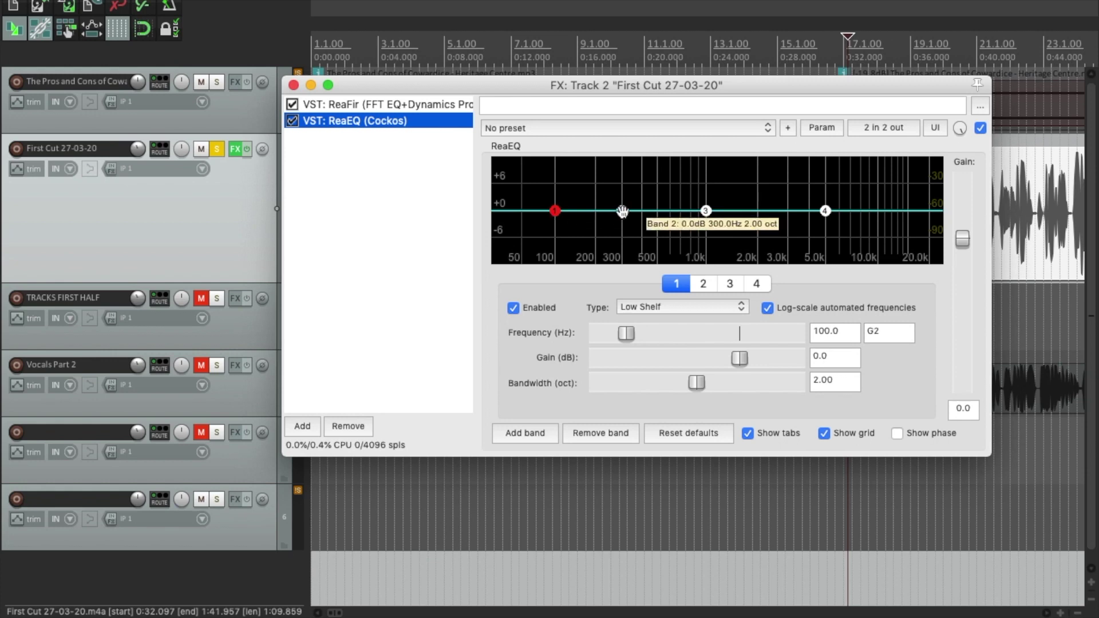
{"action": "left_click_drag", "start_coordinate": [555, 210], "coordinate": [558, 159]}
{"action": "key", "text": "space"}
{"action": "key", "text": "space"}
{"action": "left_click_drag", "start_coordinate": [559, 159], "coordinate": [560, 210]}
Step: Audition the voice with ReaEQ's high-shelf band 4 boosted near 5 kHz, and bring its gain back down to about 0.6 dB
{"action": "left_click_drag", "start_coordinate": [825, 211], "coordinate": [828, 155]}
{"action": "key", "text": "space"}
{"action": "key", "text": "space"}
{"action": "mouse_move", "coordinate": [826, 164]}
{"action": "left_click_drag", "start_coordinate": [826, 163], "coordinate": [829, 217]}
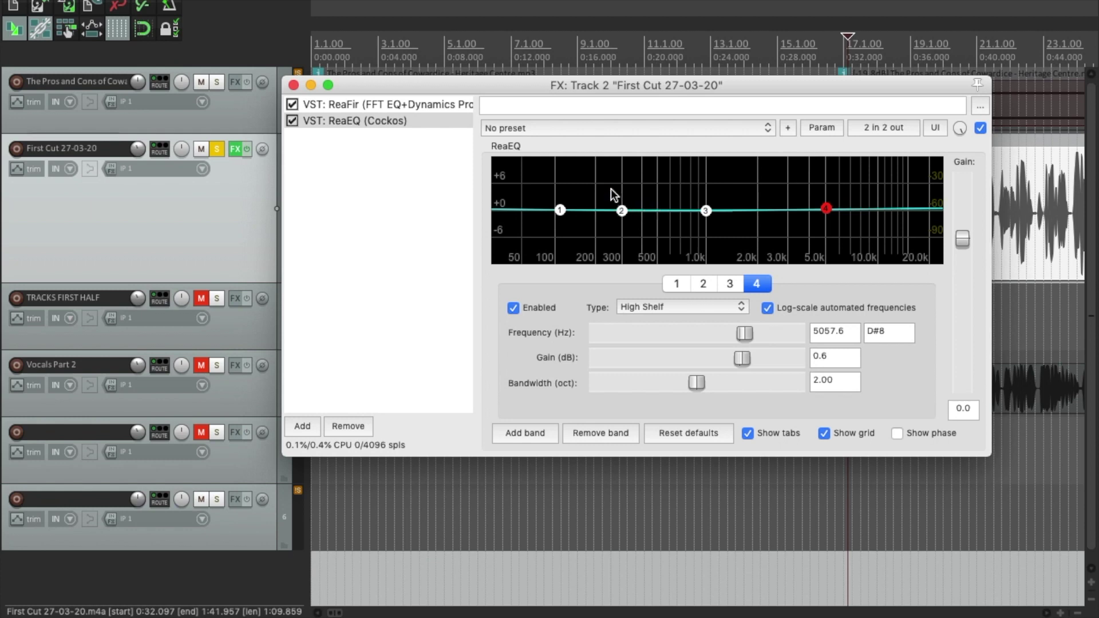
Step: Change ReaEQ's band 1 from a low shelf to a High Pass filter with its cutoff at about 57 Hz
{"action": "left_click", "coordinate": [561, 210]}
{"action": "left_click_drag", "start_coordinate": [560, 210], "coordinate": [555, 213]}
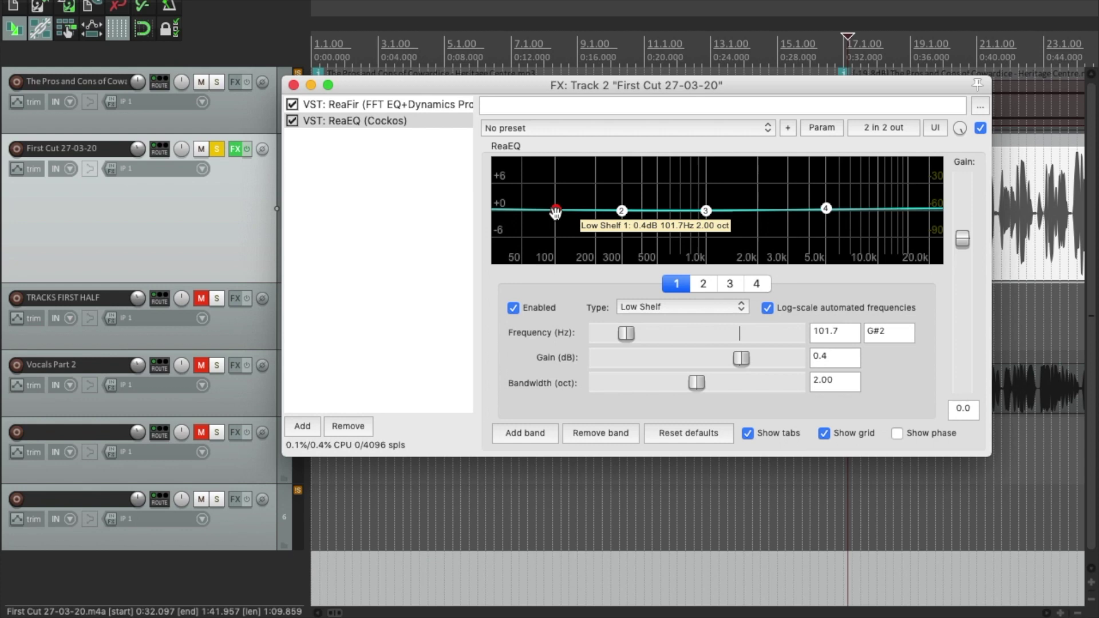
{"action": "left_click", "coordinate": [664, 308]}
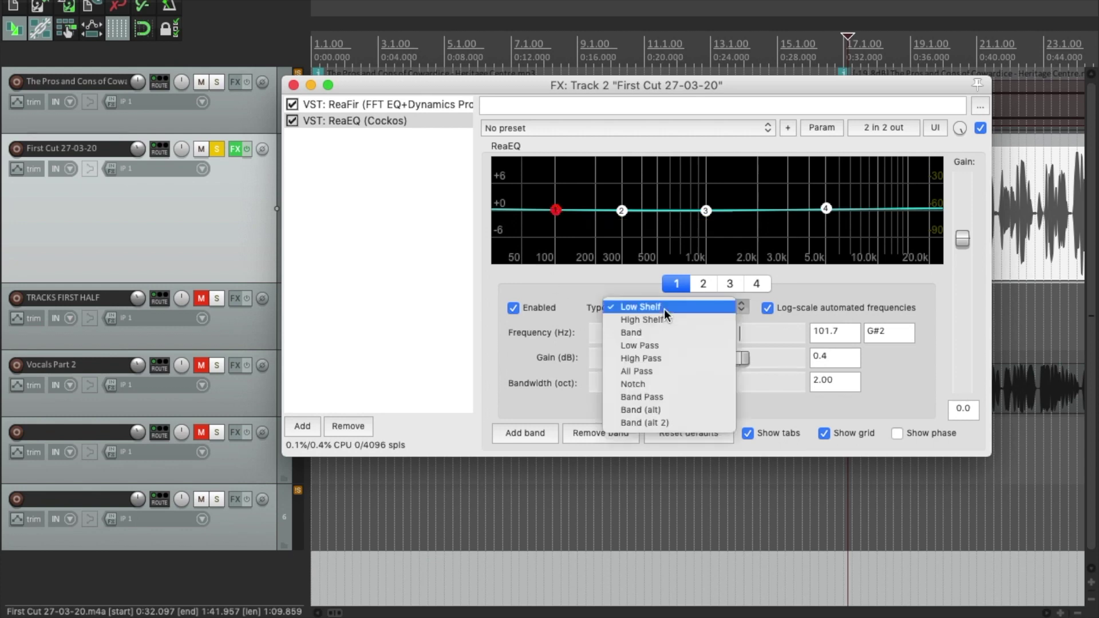
{"action": "left_click", "coordinate": [659, 359]}
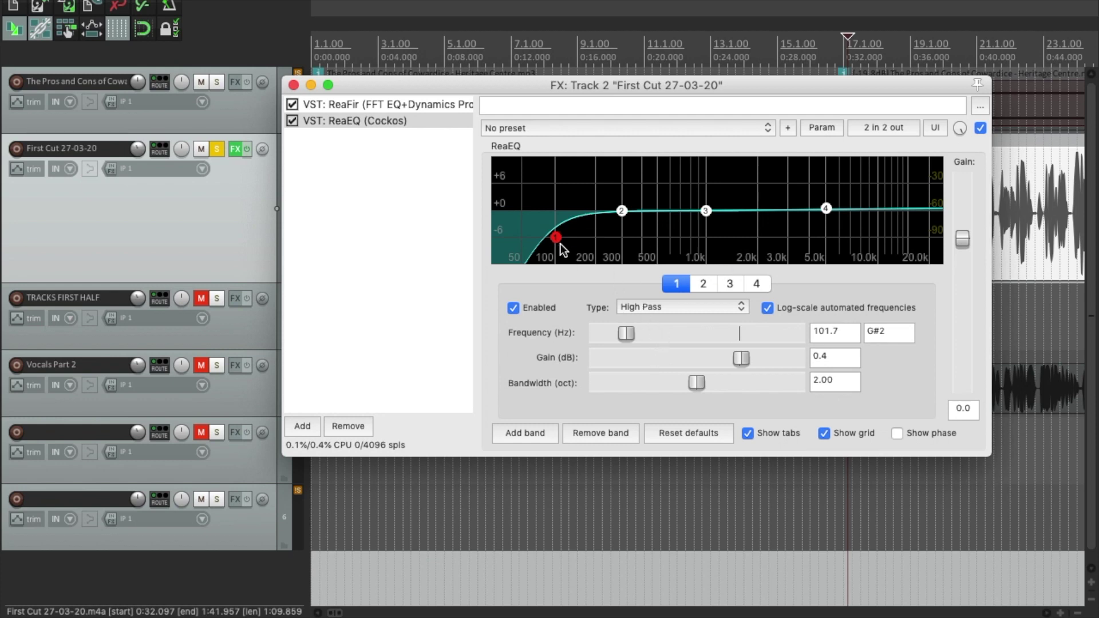
{"action": "mouse_move", "coordinate": [556, 242]}
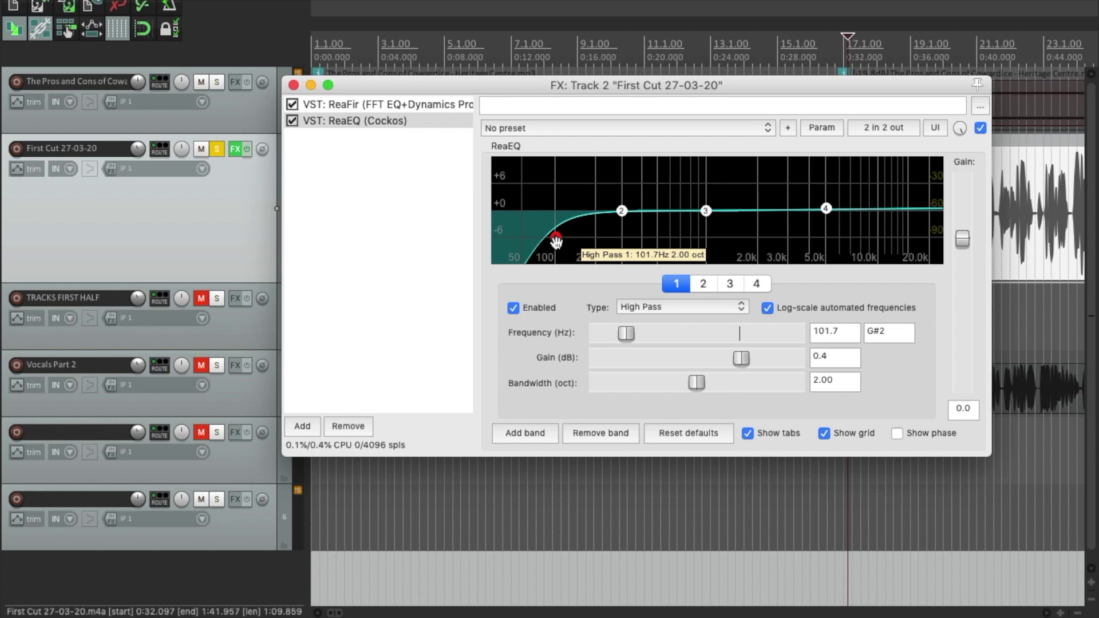
{"action": "left_click_drag", "start_coordinate": [556, 243], "coordinate": [523, 240]}
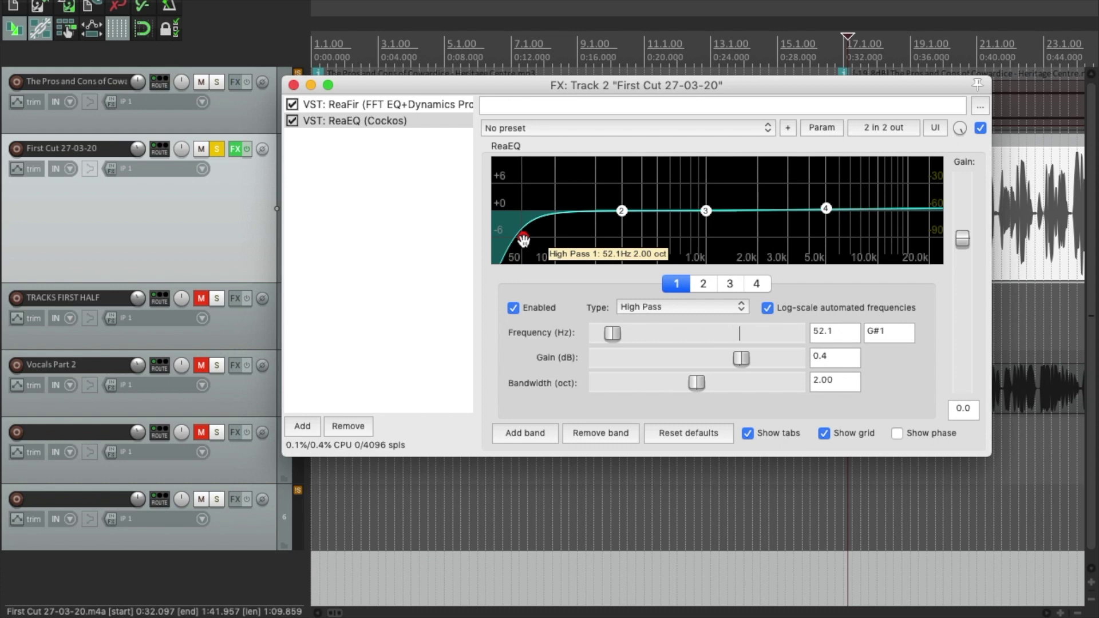
{"action": "left_click_drag", "start_coordinate": [524, 239], "coordinate": [527, 240]}
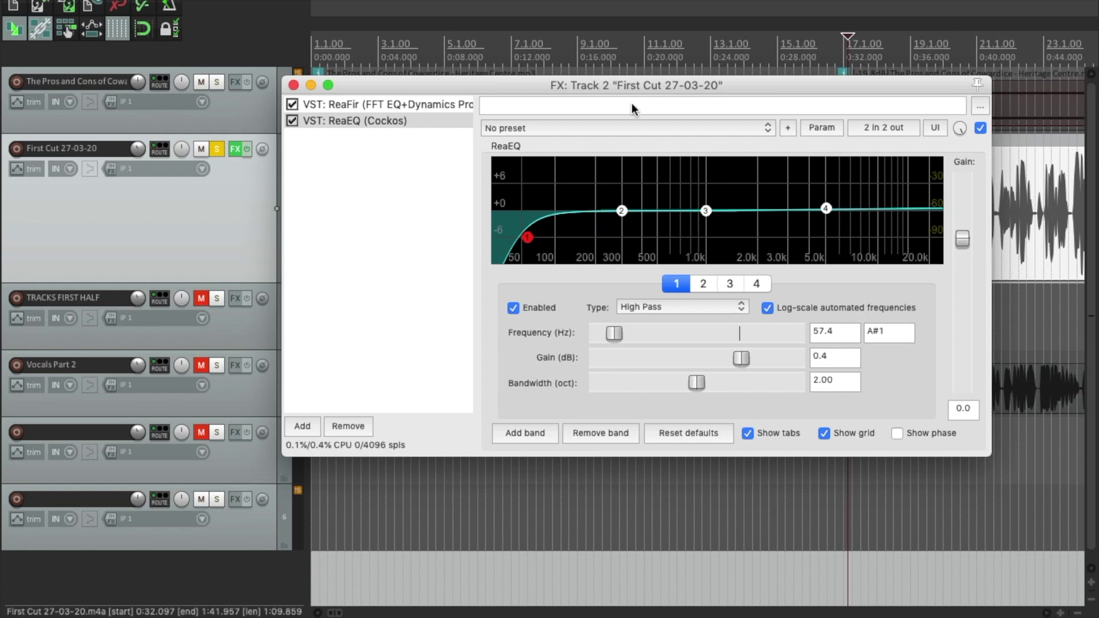
Step: Compare the voice with and without the high-pass equalisation by bypassing ReaEQ and re-enabling it during playback
{"action": "left_click", "coordinate": [981, 127]}
{"action": "key", "text": "space"}
{"action": "left_click", "coordinate": [980, 128]}
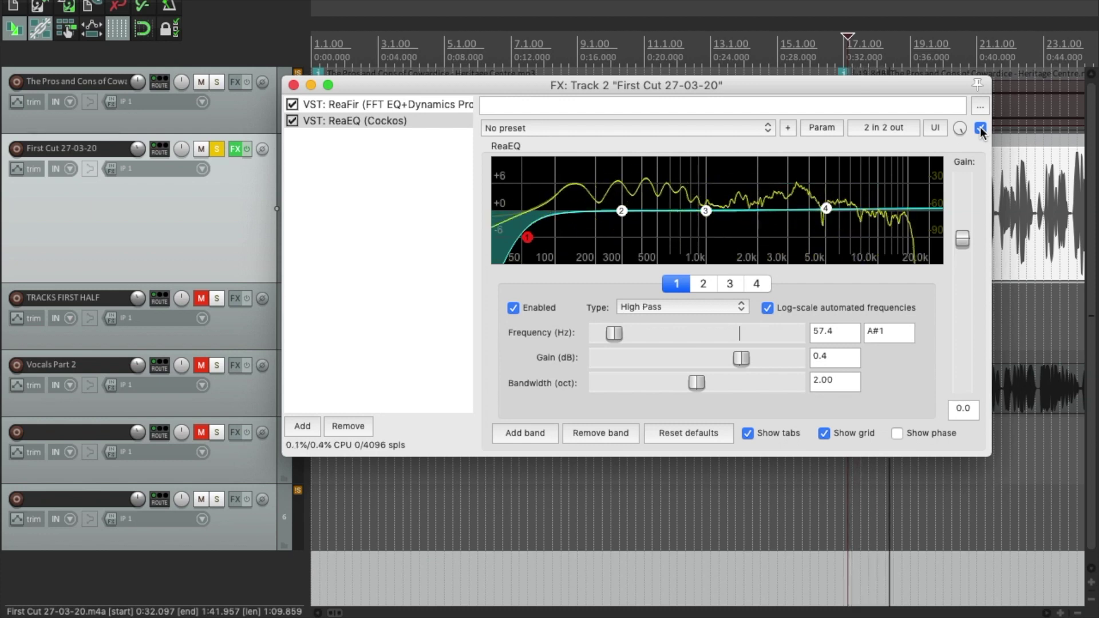
{"action": "key", "text": "space"}
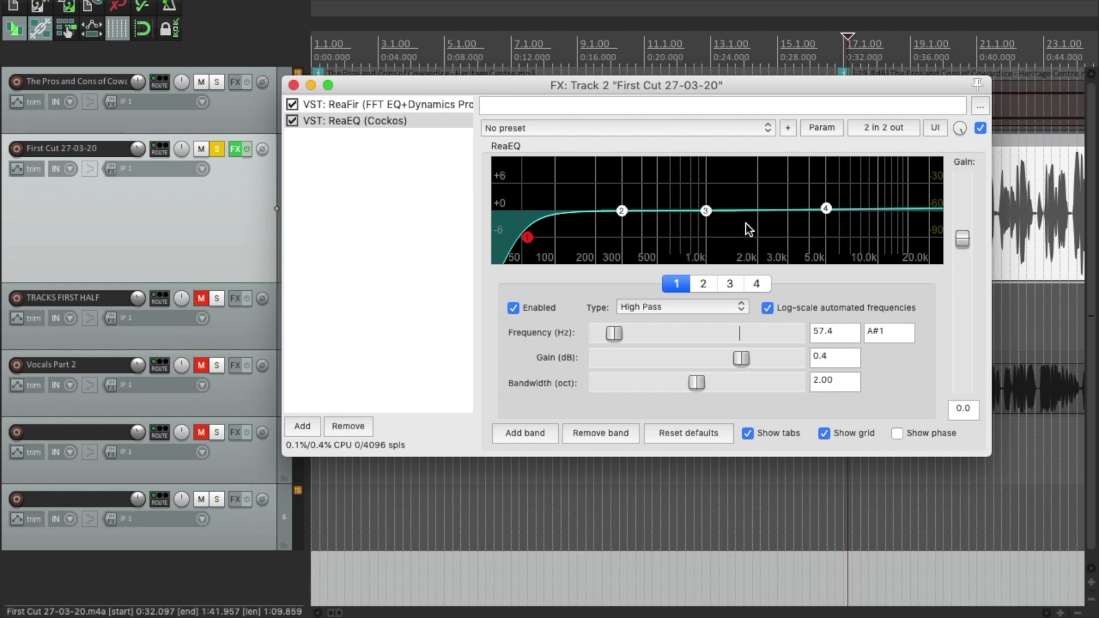
Step: Raise ReaEQ's high-shelf band 4 to about 2.1 dB and move its frequency to about 3.9 kHz
{"action": "left_click", "coordinate": [827, 209]}
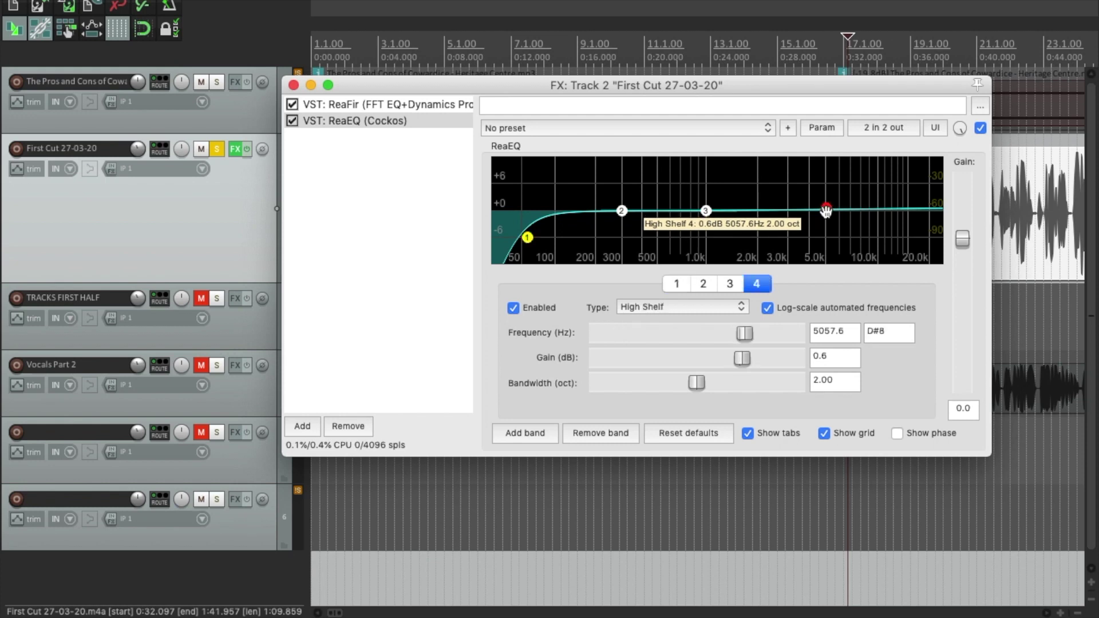
{"action": "left_click_drag", "start_coordinate": [827, 209], "coordinate": [808, 204]}
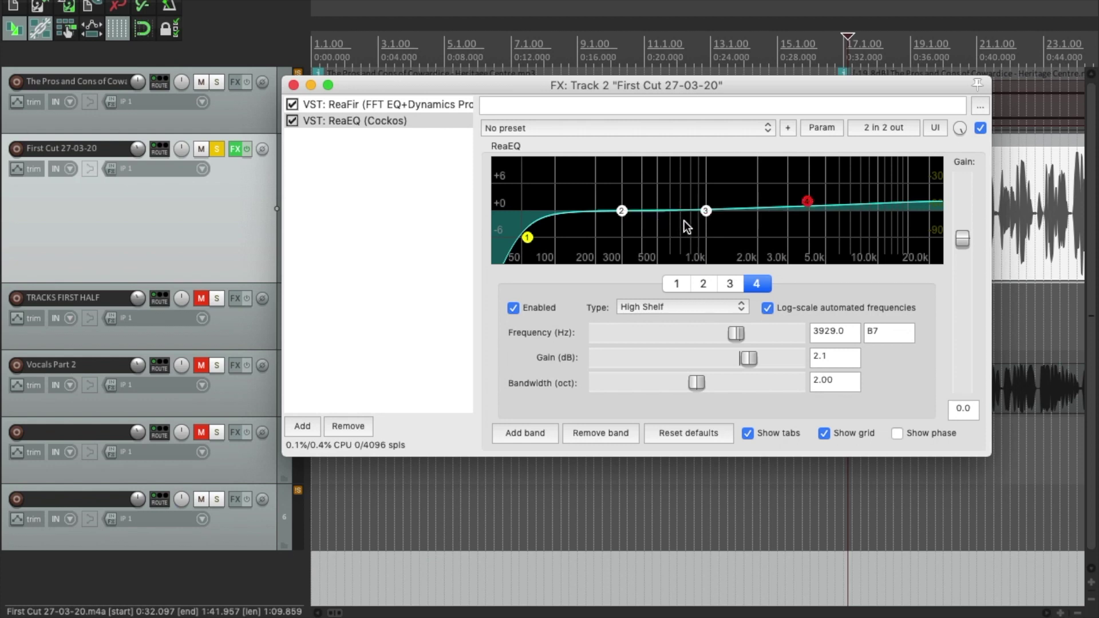
Step: Boost ReaEQ's band 3 to about 12.2 dB near 1 kHz and narrow its bandwidth to about 0.23 octaves
{"action": "mouse_move", "coordinate": [704, 213]}
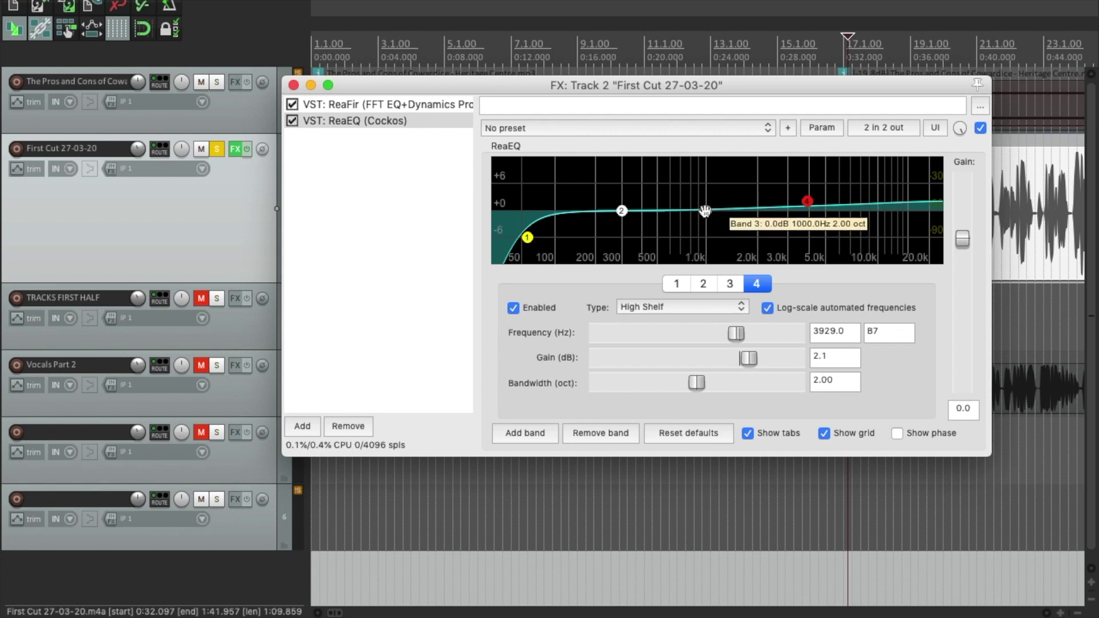
{"action": "left_click", "coordinate": [705, 211]}
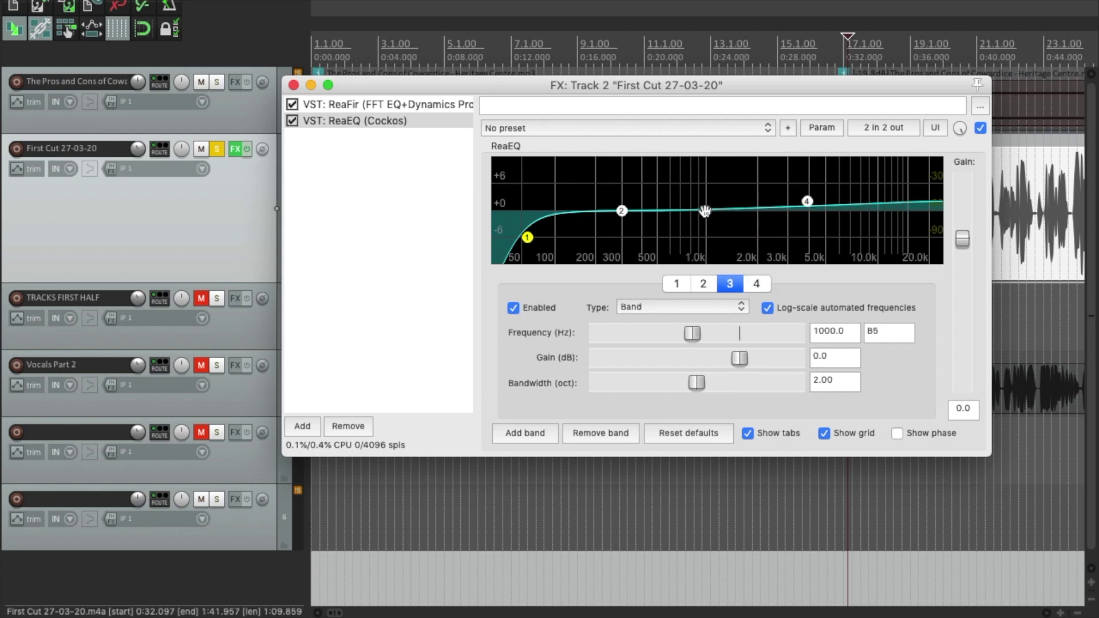
{"action": "left_click_drag", "start_coordinate": [705, 211], "coordinate": [709, 157]}
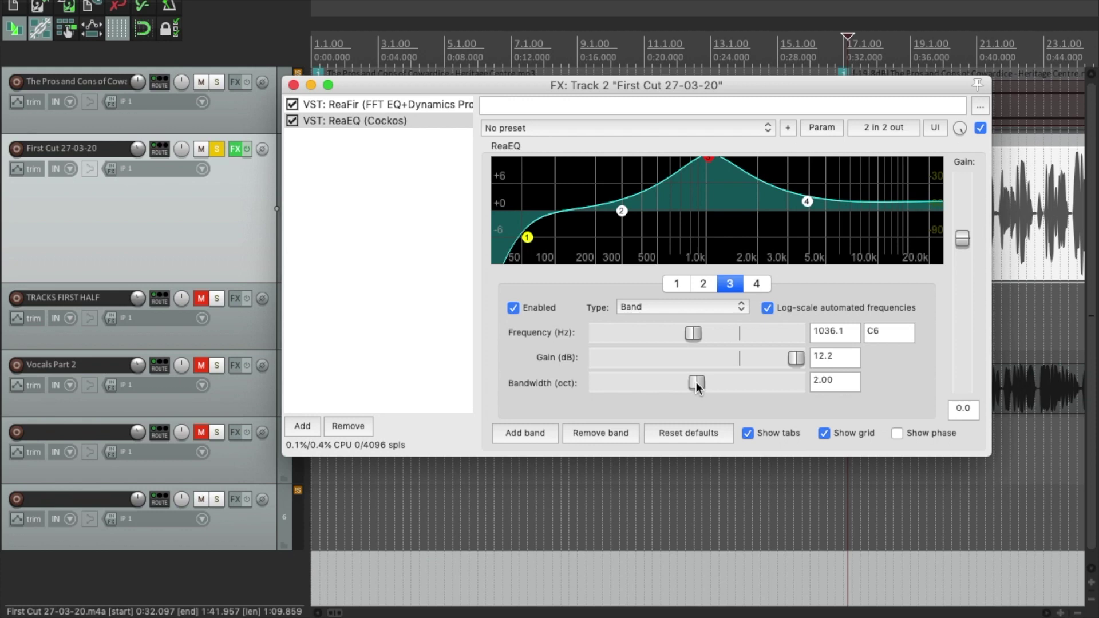
{"action": "left_click_drag", "start_coordinate": [696, 382], "coordinate": [597, 395]}
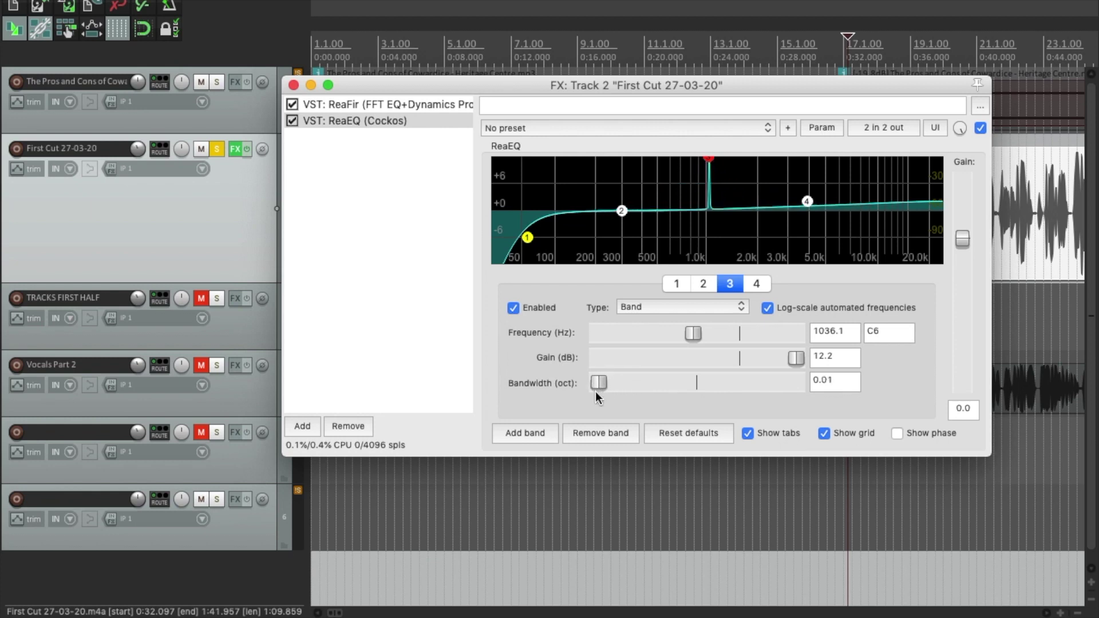
{"action": "mouse_move", "coordinate": [599, 392]}
{"action": "left_mouse_down"}
{"action": "mouse_move", "coordinate": [789, 394]}
{"action": "mouse_move", "coordinate": [609, 406]}
{"action": "left_mouse_up"}
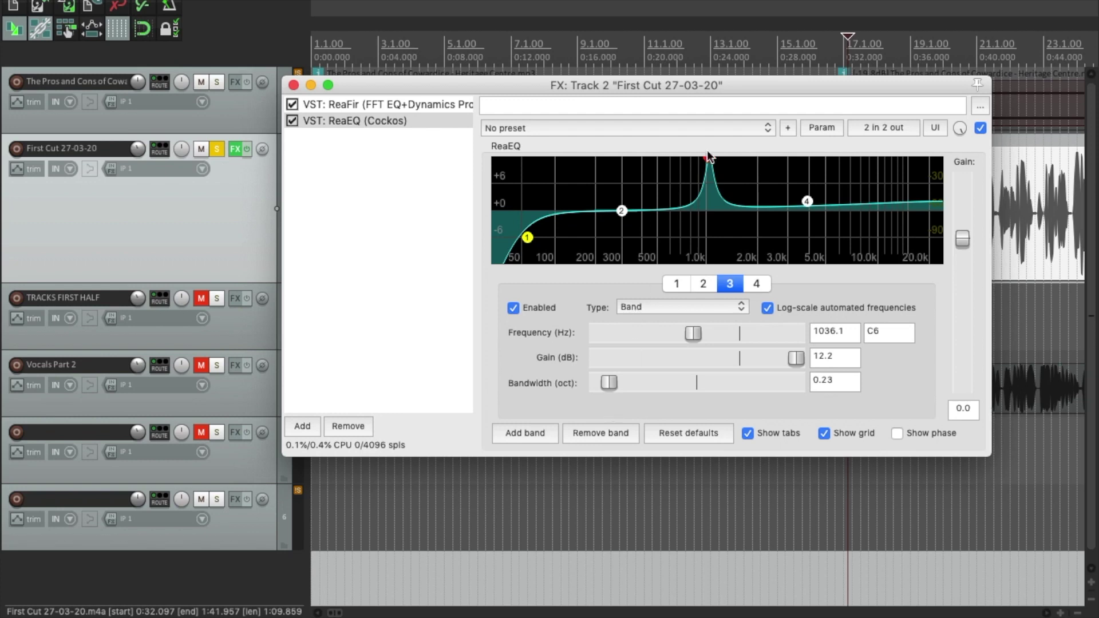
Step: Sweep the narrow band 3 through the mids during playback and settle it as a cut of about -1.9 dB near 1.7 kHz
{"action": "left_click_drag", "start_coordinate": [709, 156], "coordinate": [743, 222]}
{"action": "key", "text": "space"}
{"action": "key", "text": "space"}
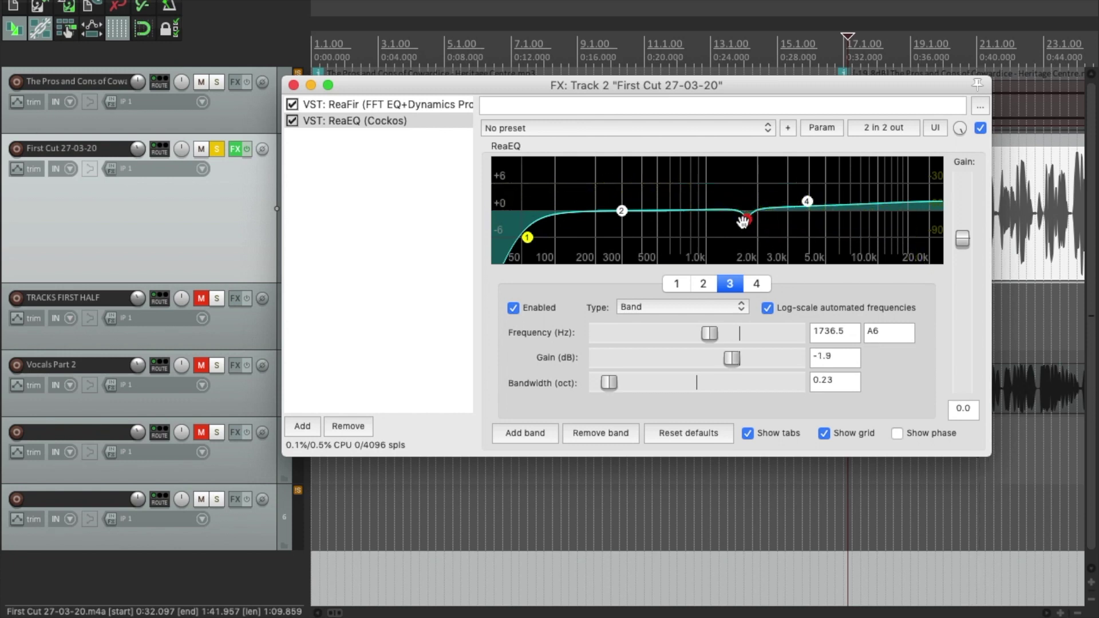
Step: Narrow ReaEQ's band 2 to about 0.44 octaves and settle it as a cut of about -1.3 dB near 190 Hz
{"action": "left_click_drag", "start_coordinate": [616, 210], "coordinate": [641, 199]}
{"action": "left_click_drag", "start_coordinate": [697, 383], "coordinate": [620, 385]}
{"action": "mouse_move", "coordinate": [636, 202]}
{"action": "left_mouse_down"}
{"action": "mouse_move", "coordinate": [638, 171]}
{"action": "mouse_move", "coordinate": [585, 146]}
{"action": "mouse_move", "coordinate": [593, 218]}
{"action": "left_mouse_up"}
{"action": "key", "text": "space"}
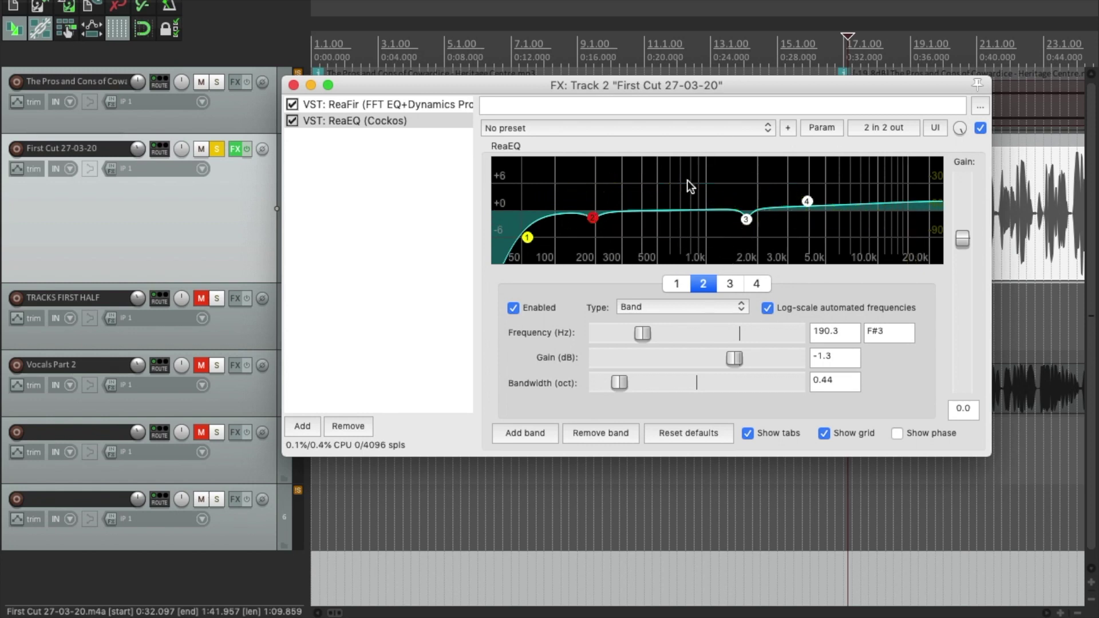
Step: Play the voice and toggle ReaEQ off and on to compare the full equalisation with the unequalised sound
{"action": "key", "text": "space"}
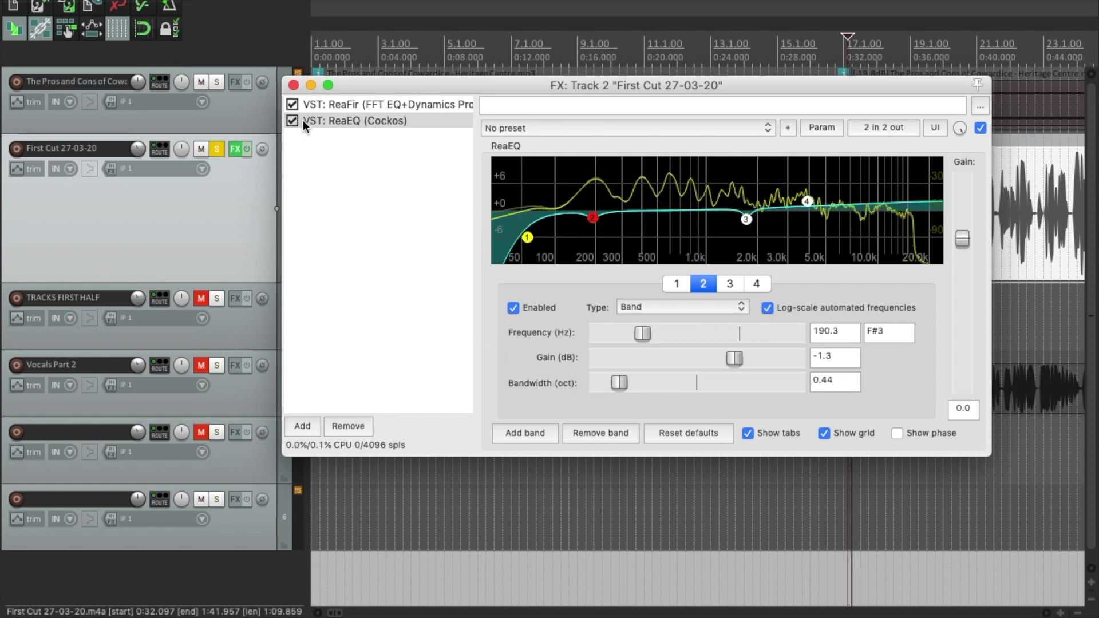
{"action": "left_click", "coordinate": [980, 127]}
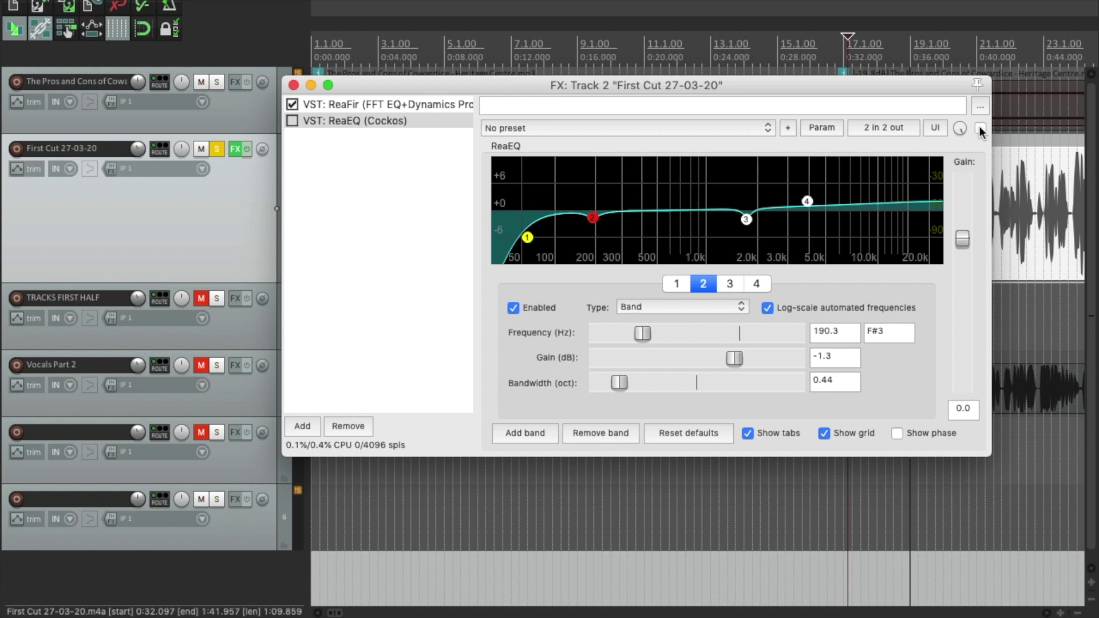
{"action": "left_click", "coordinate": [980, 127]}
{"action": "key", "text": "space"}
Step: Reduce the gain of ReaEQ's high-shelf band 4 to about 1.3 dB
{"action": "mouse_move", "coordinate": [807, 203]}
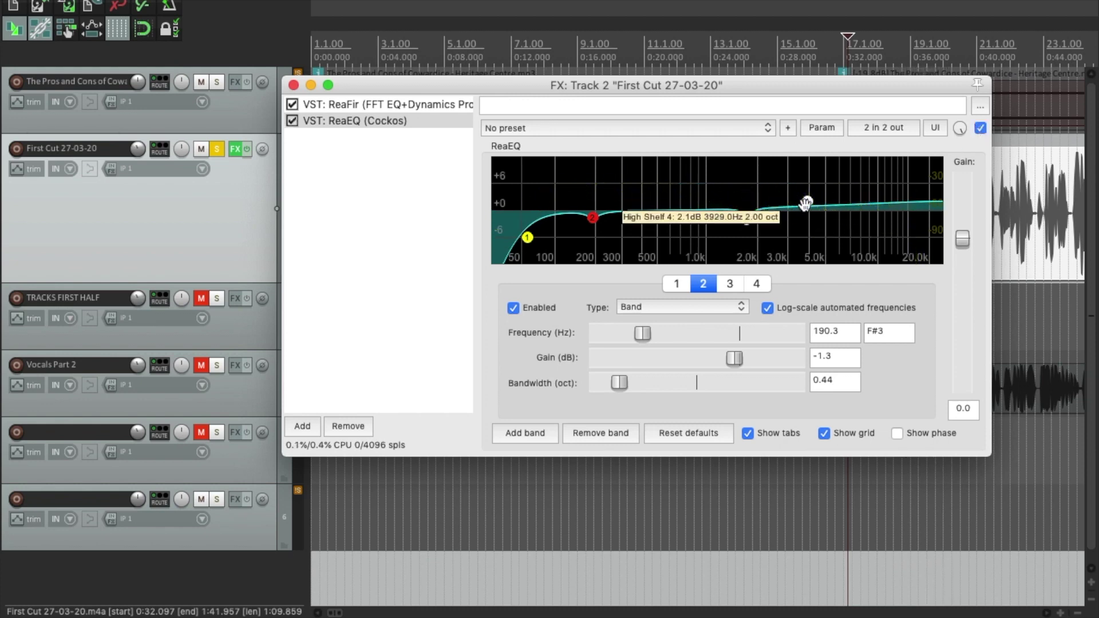
{"action": "left_click", "coordinate": [808, 204]}
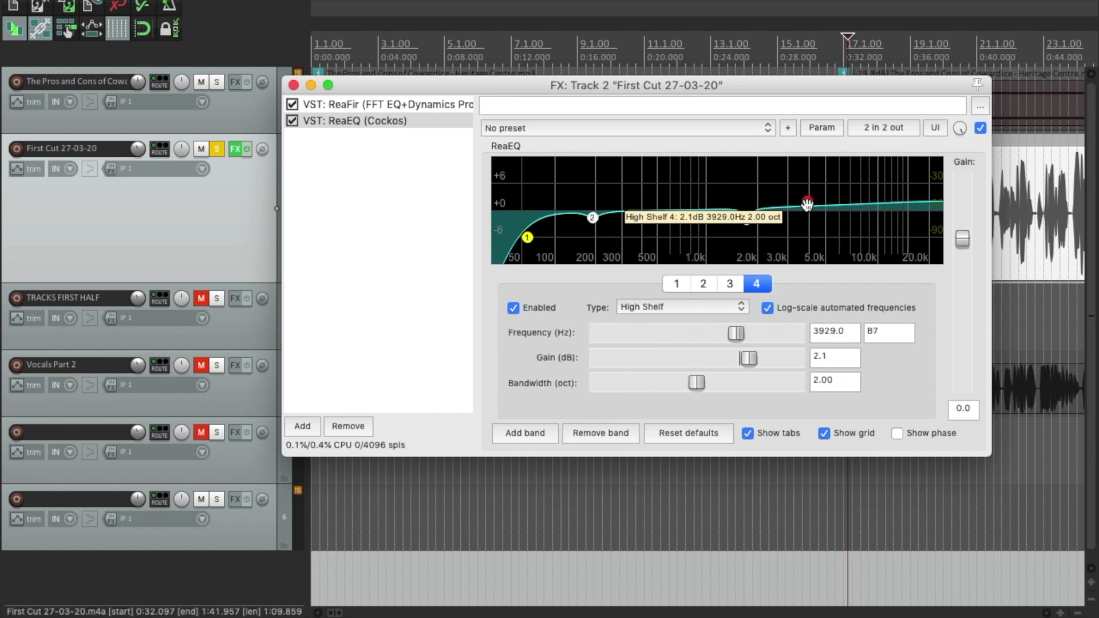
{"action": "left_click_drag", "start_coordinate": [807, 204], "coordinate": [808, 206]}
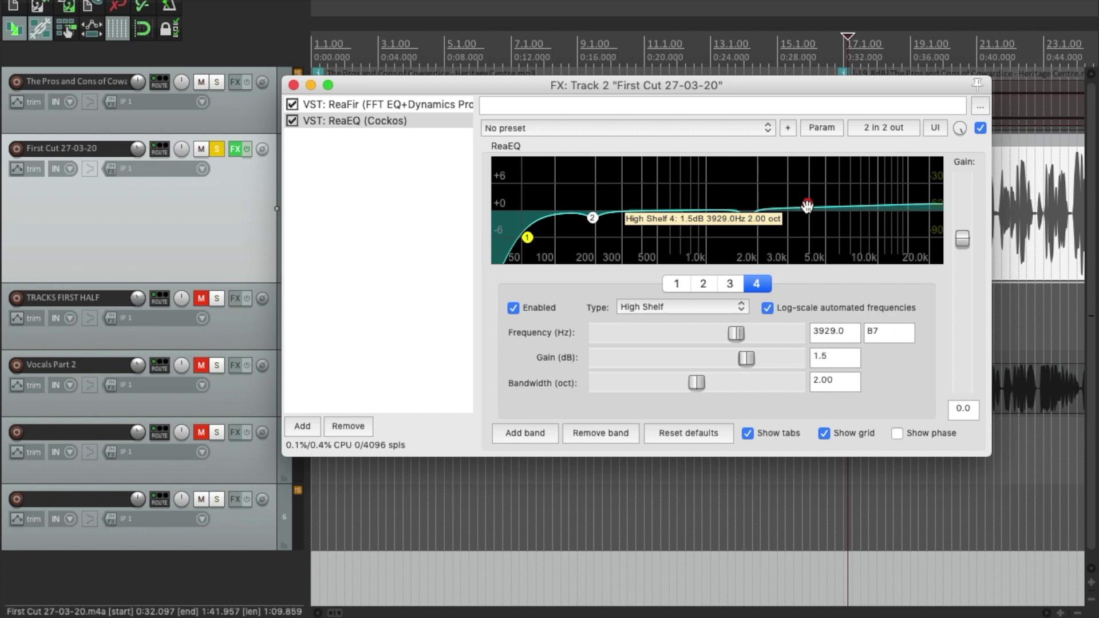
{"action": "left_click_drag", "start_coordinate": [807, 206], "coordinate": [807, 207]}
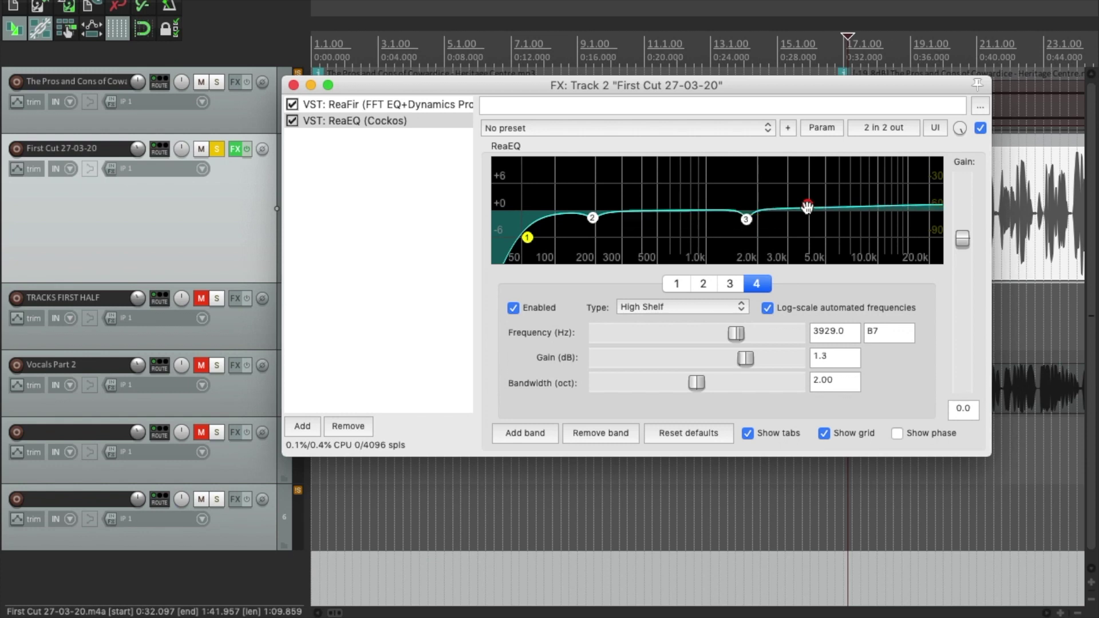
Step: Open the plugin browser for the First Cut 27-03-20 track and clear its filter
{"action": "left_click", "coordinate": [302, 428]}
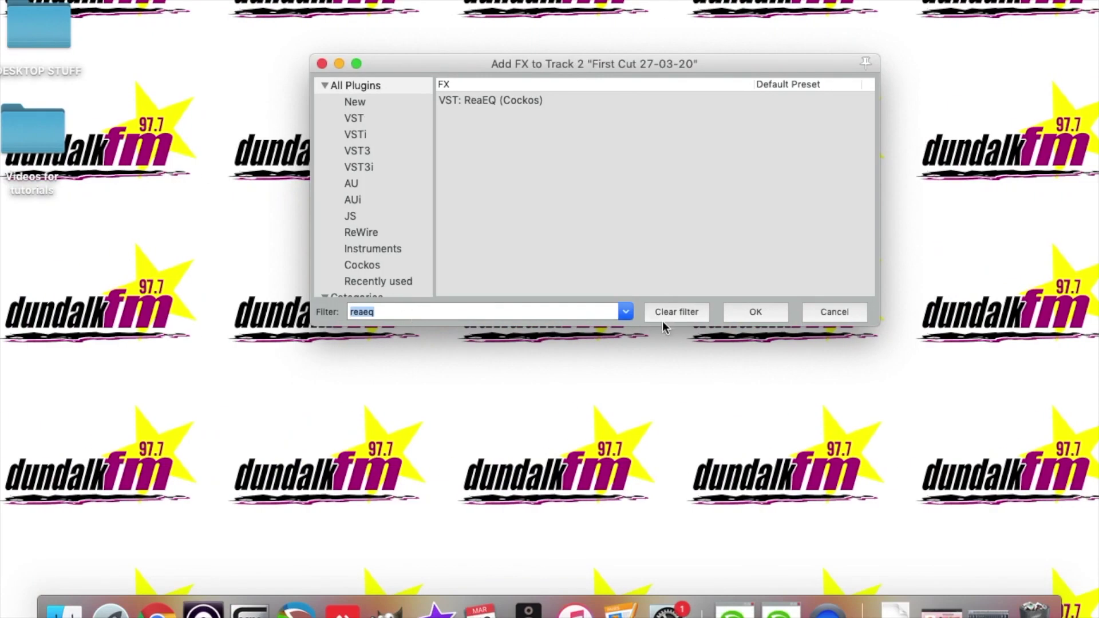
{"action": "left_click", "coordinate": [665, 310]}
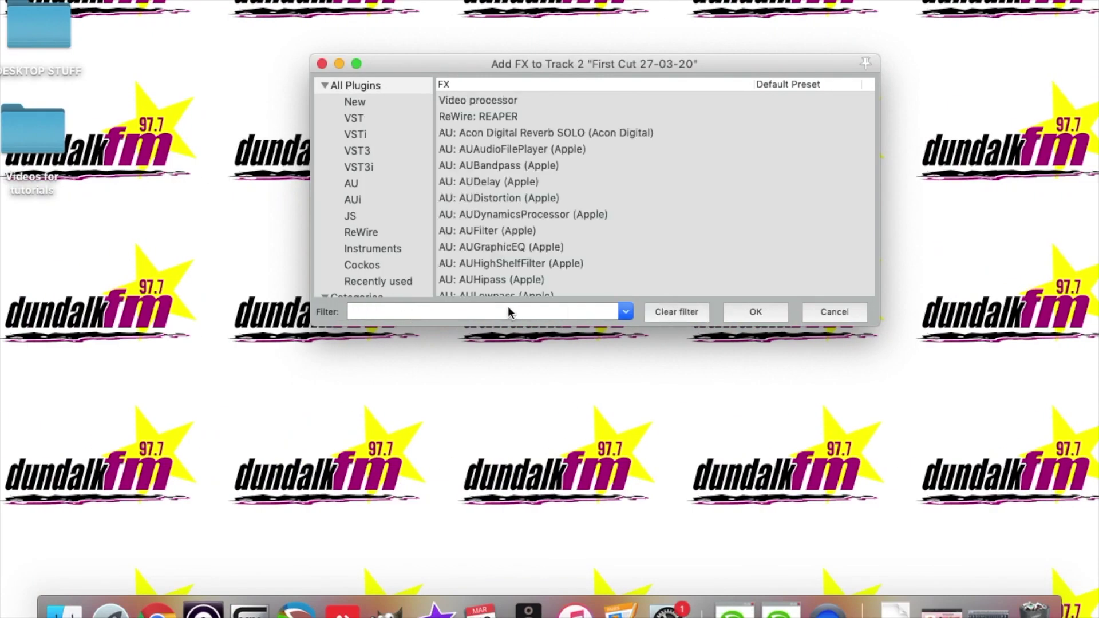
{"action": "type", "text": "compre"}
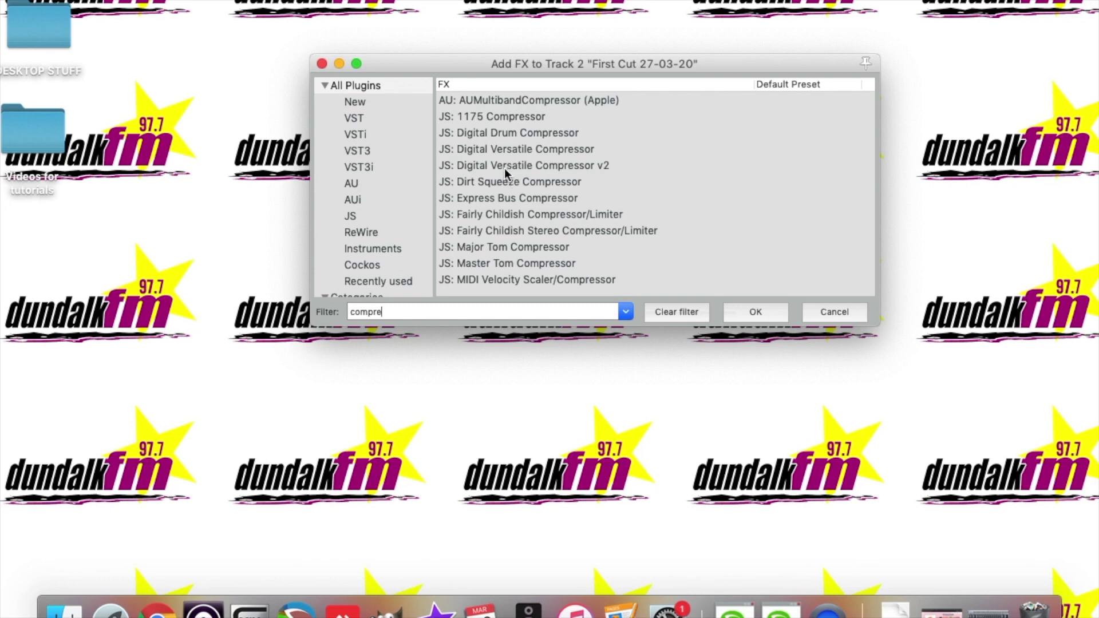
{"action": "key", "text": "BackSpace"}
{"action": "key", "text": "BackSpace"}
{"action": "key", "text": "BackSpace"}
{"action": "key", "text": "BackSpace"}
{"action": "key", "text": "BackSpace"}
{"action": "key", "text": "BackSpace"}
Step: Find the VST ReaComp (Cockos) plugin with the filter "reacomp" and add it after ReaEQ in the effects chain
{"action": "type", "text": "rea"}
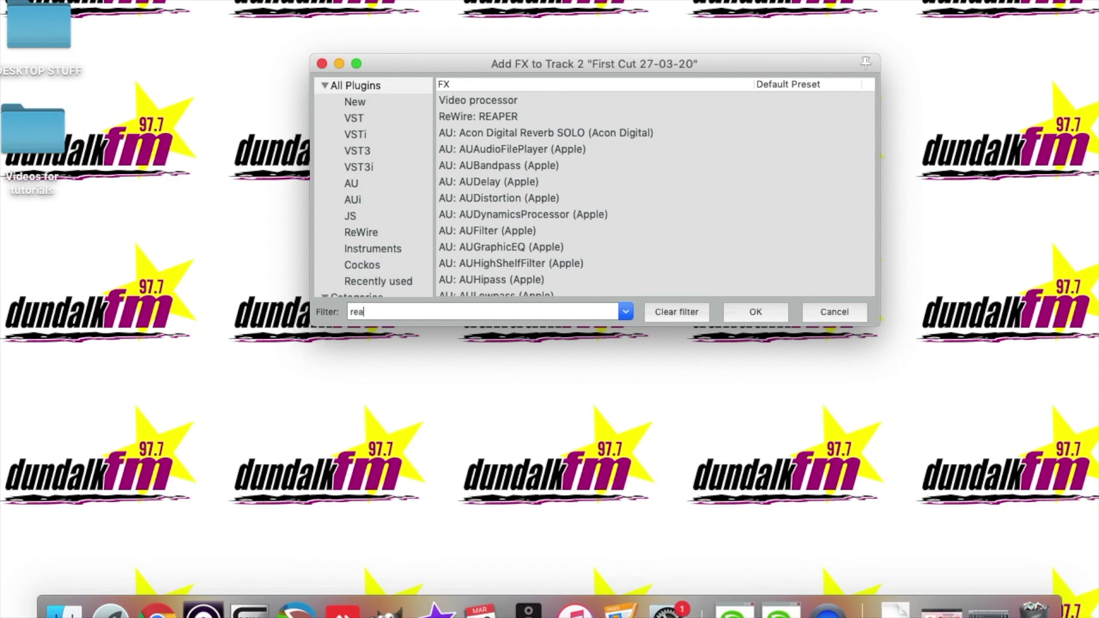
{"action": "type", "text": "comp"}
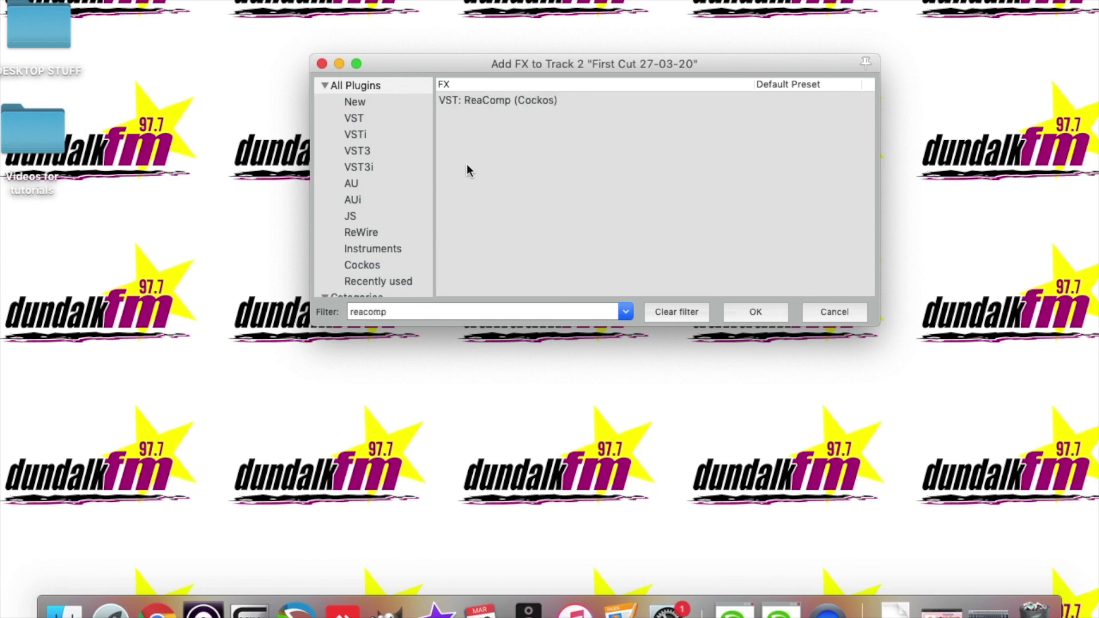
{"action": "left_click", "coordinate": [500, 103]}
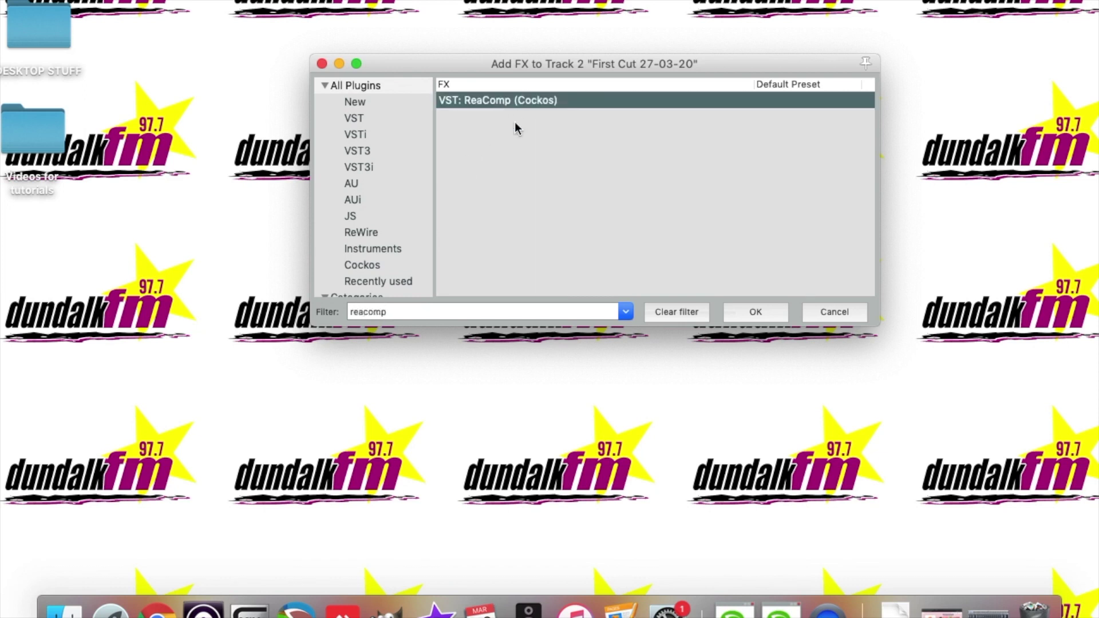
{"action": "left_click", "coordinate": [735, 314]}
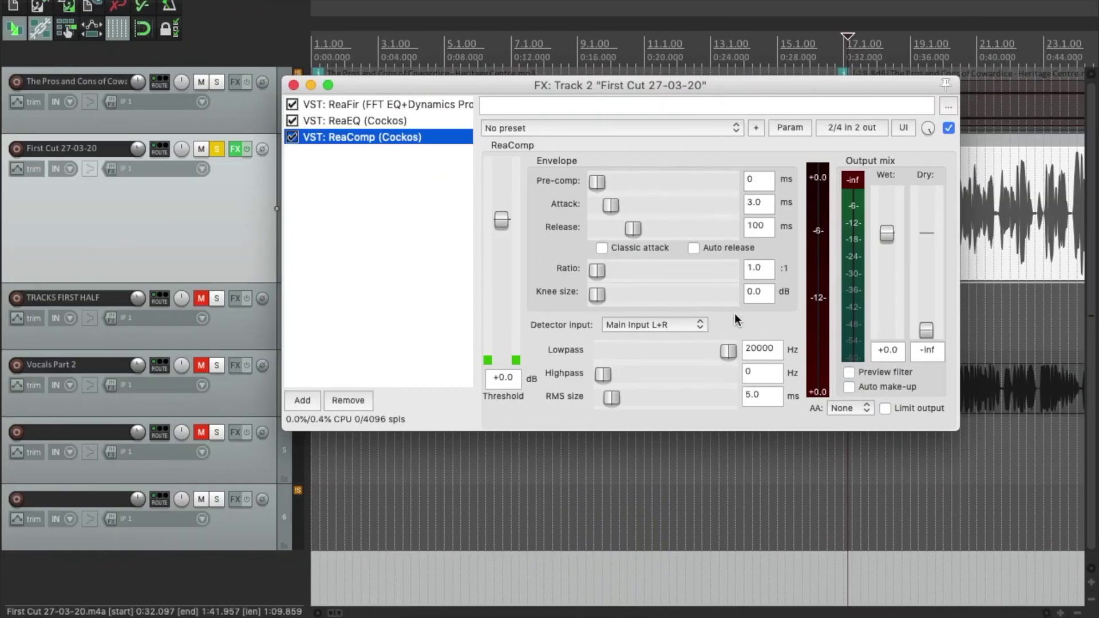
Step: Set ReaComp's ratio to 4.0:1, attack to about 1.6 ms and release to about 139 ms, and audition the voice
{"action": "left_click", "coordinate": [601, 271]}
{"action": "left_click_drag", "start_coordinate": [631, 278], "coordinate": [627, 278]}
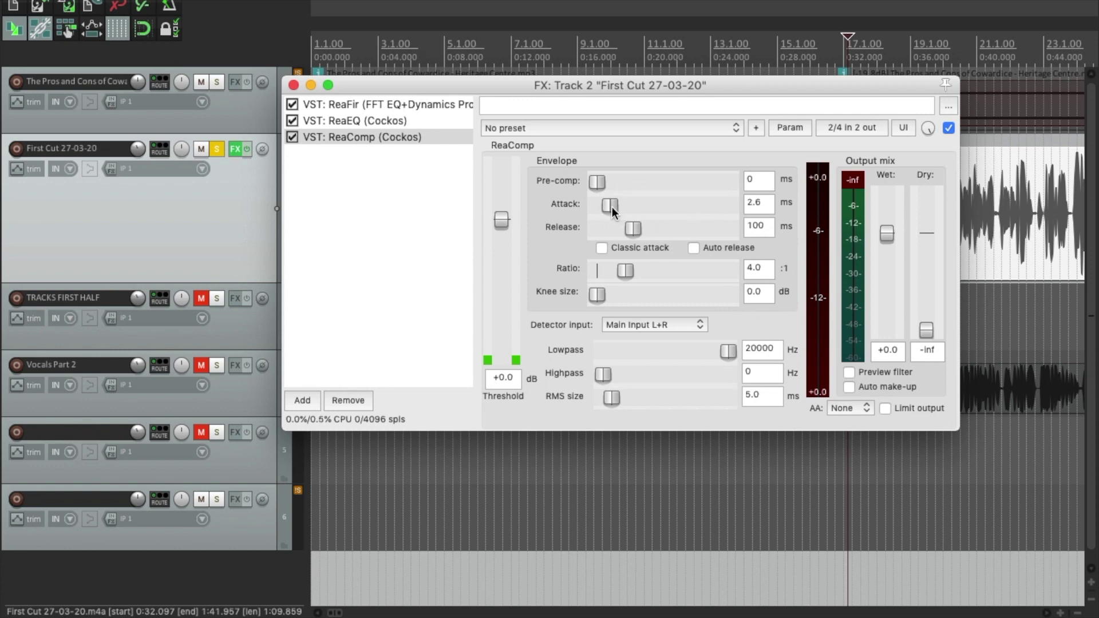
{"action": "left_click_drag", "start_coordinate": [633, 228], "coordinate": [637, 228]}
{"action": "key", "text": "space"}
{"action": "key", "text": "space"}
{"action": "key", "text": "space"}
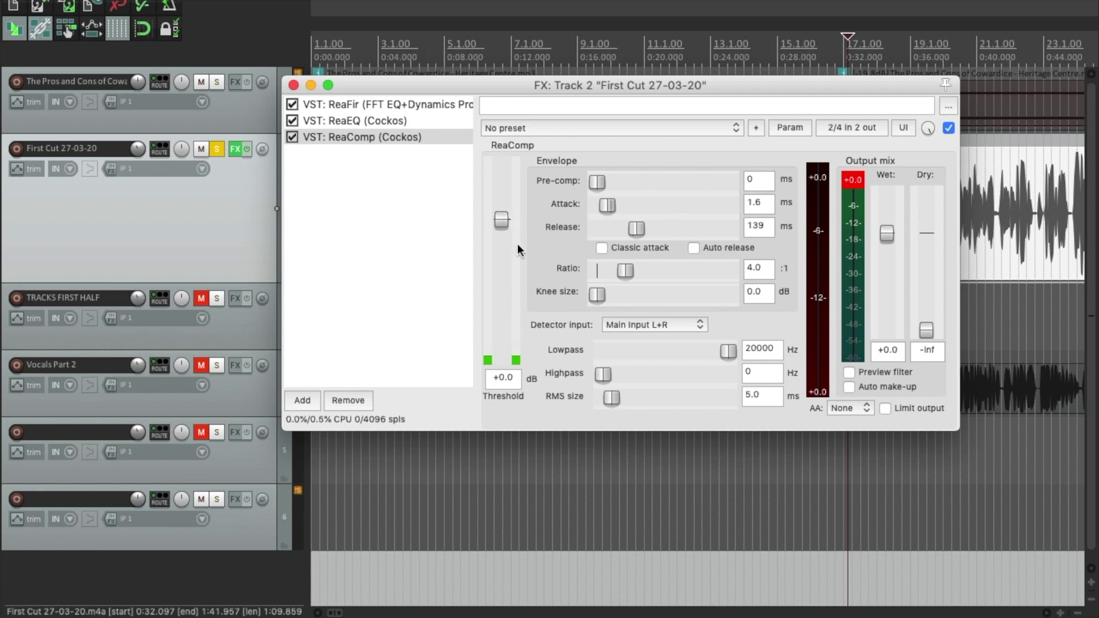
Step: Lower ReaComp's threshold to about -10.8 dB and play the voice to check the compression
{"action": "left_click_drag", "start_coordinate": [502, 219], "coordinate": [504, 262]}
{"action": "key", "text": "space"}
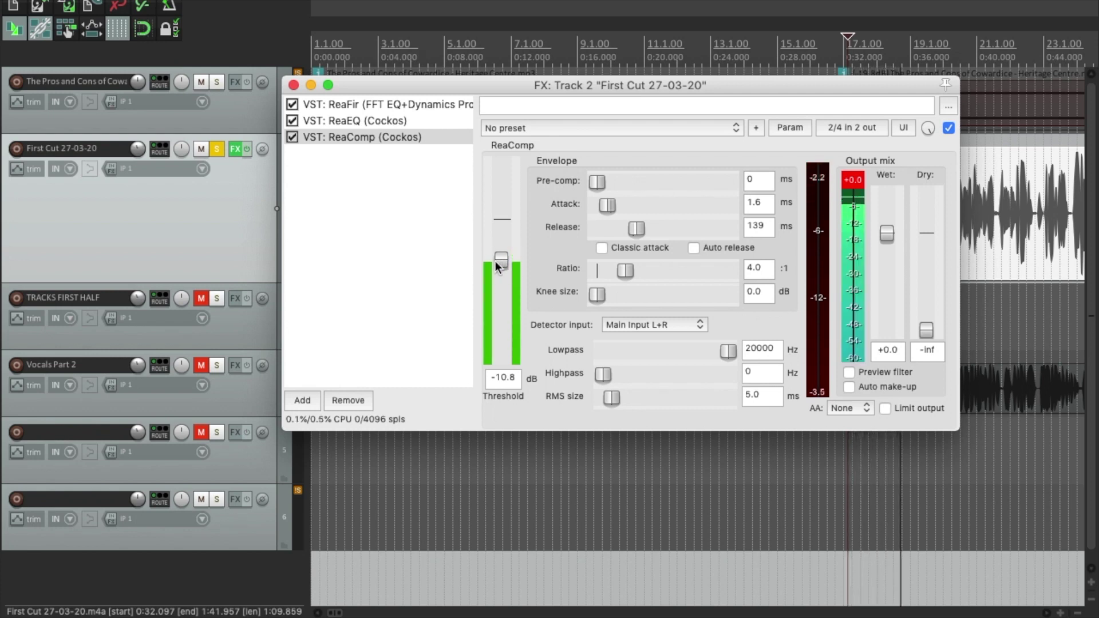
{"action": "key", "text": "space"}
Step: Reset ReaComp's output peak indicator, lower the wet output to about -5.2 dB and play the voice to check the level
{"action": "left_click", "coordinate": [853, 181]}
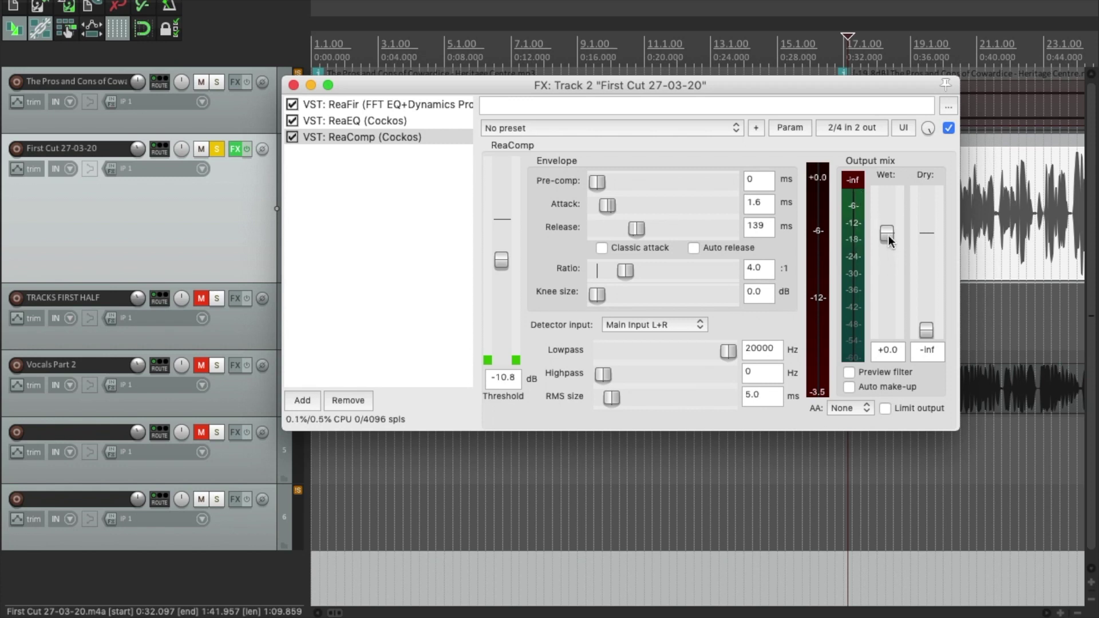
{"action": "left_click_drag", "start_coordinate": [887, 235], "coordinate": [887, 247]}
{"action": "key", "text": "space"}
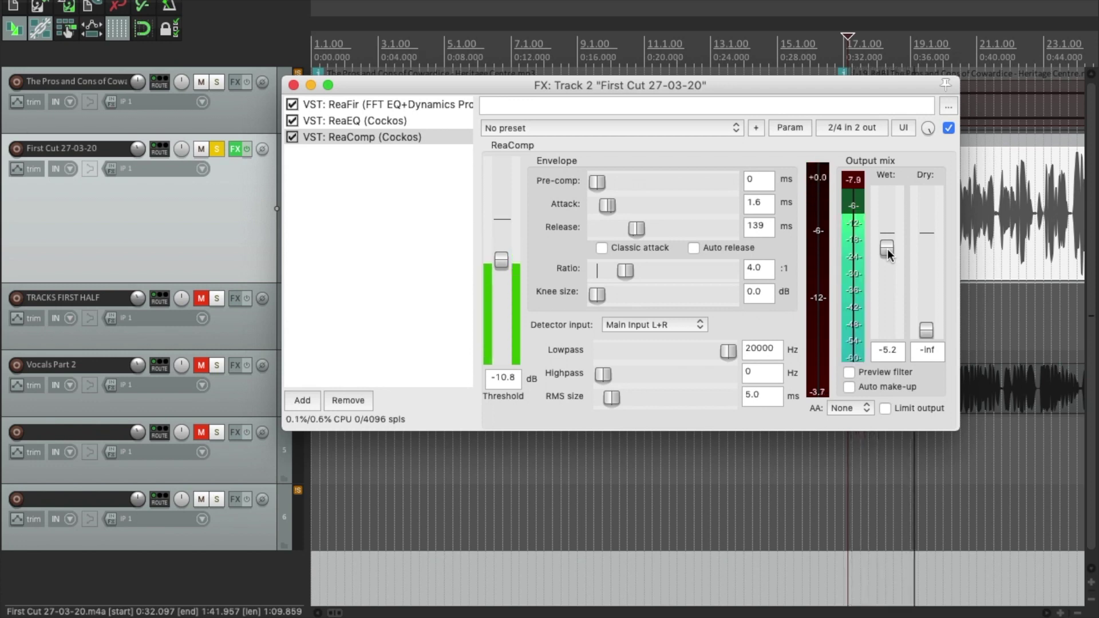
Step: Stop playback and toggle the bypass of the First Cut 27-03-20 track's entire effects chain, leaving it enabled
{"action": "key", "text": "space"}
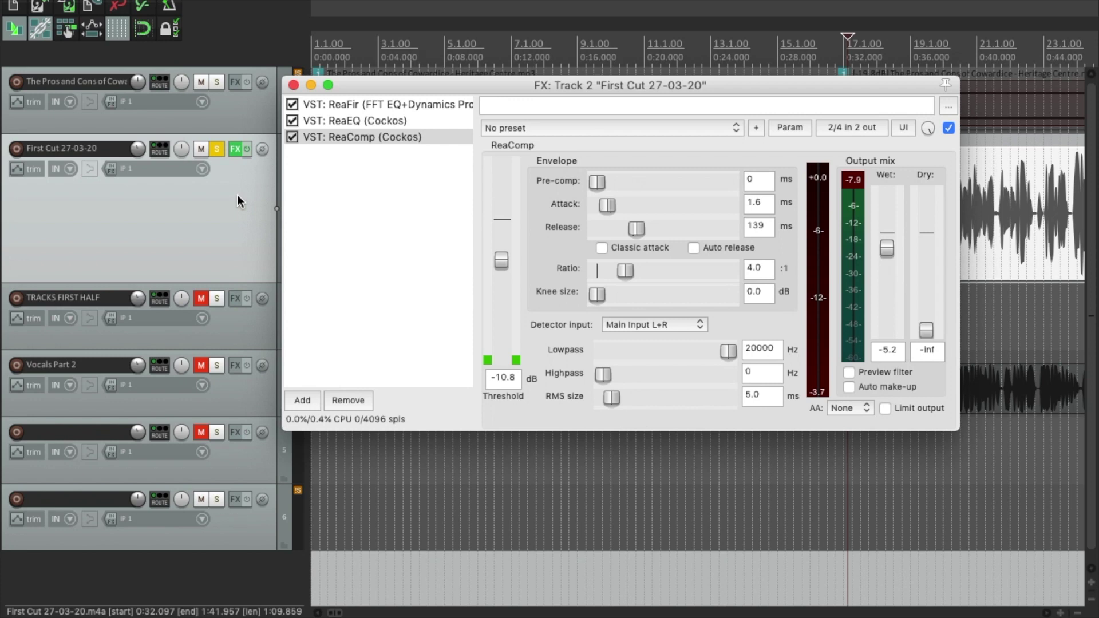
{"action": "left_click", "coordinate": [245, 152]}
{"action": "left_click", "coordinate": [245, 152]}
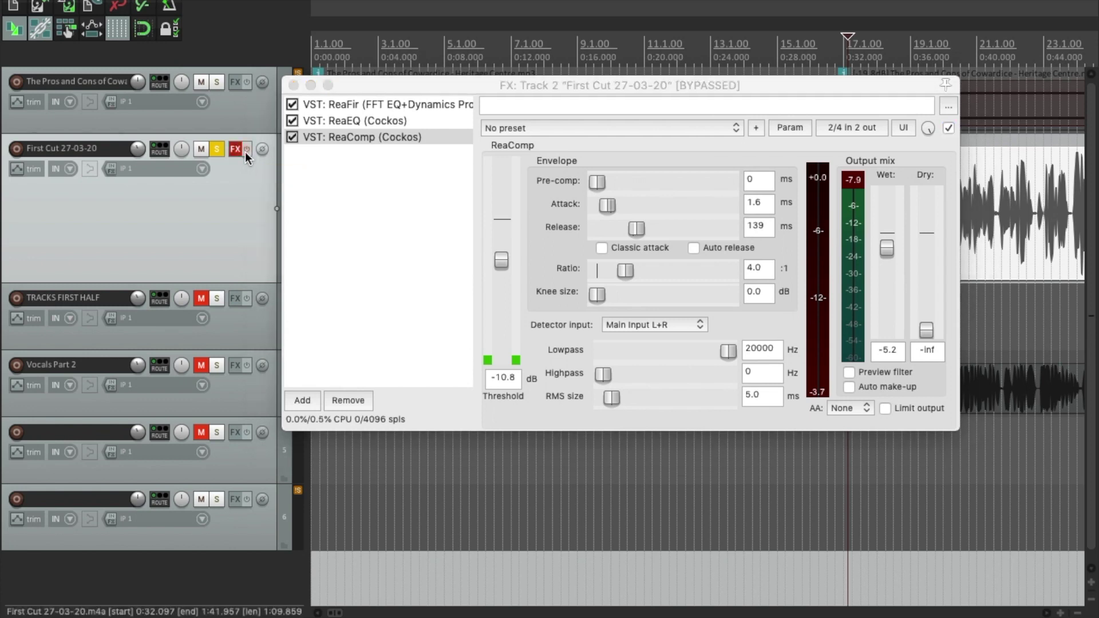
{"action": "left_click", "coordinate": [245, 152]}
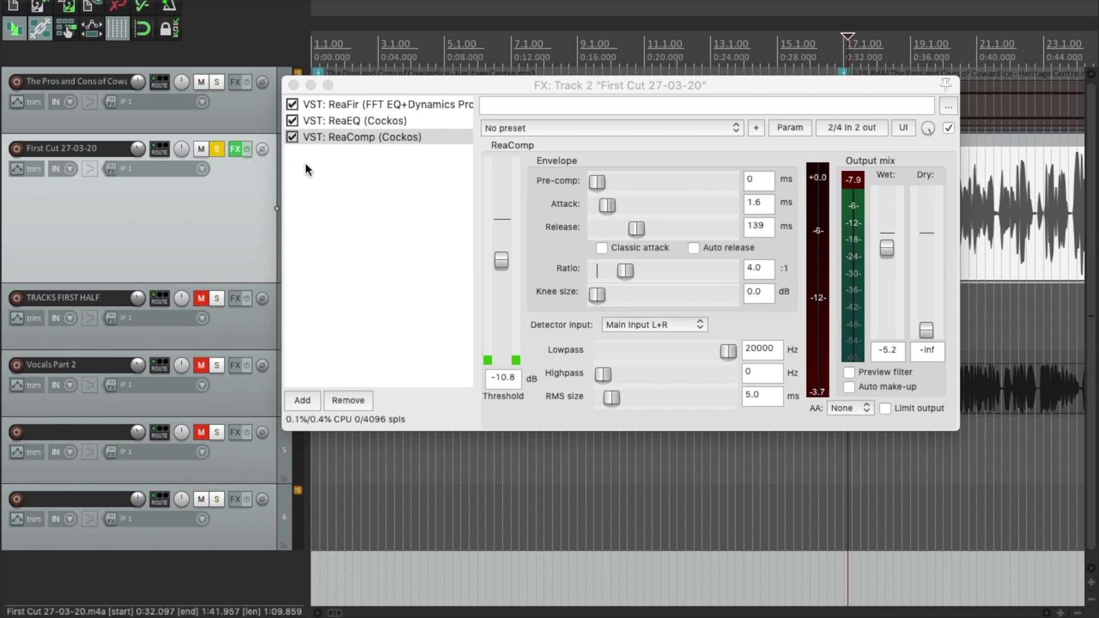
Step: Disable ReaFir, ReaEQ and ReaComp individually in the effects chain and re-enable all three
{"action": "left_click", "coordinate": [292, 104]}
{"action": "left_click", "coordinate": [292, 119]}
{"action": "left_click", "coordinate": [291, 135]}
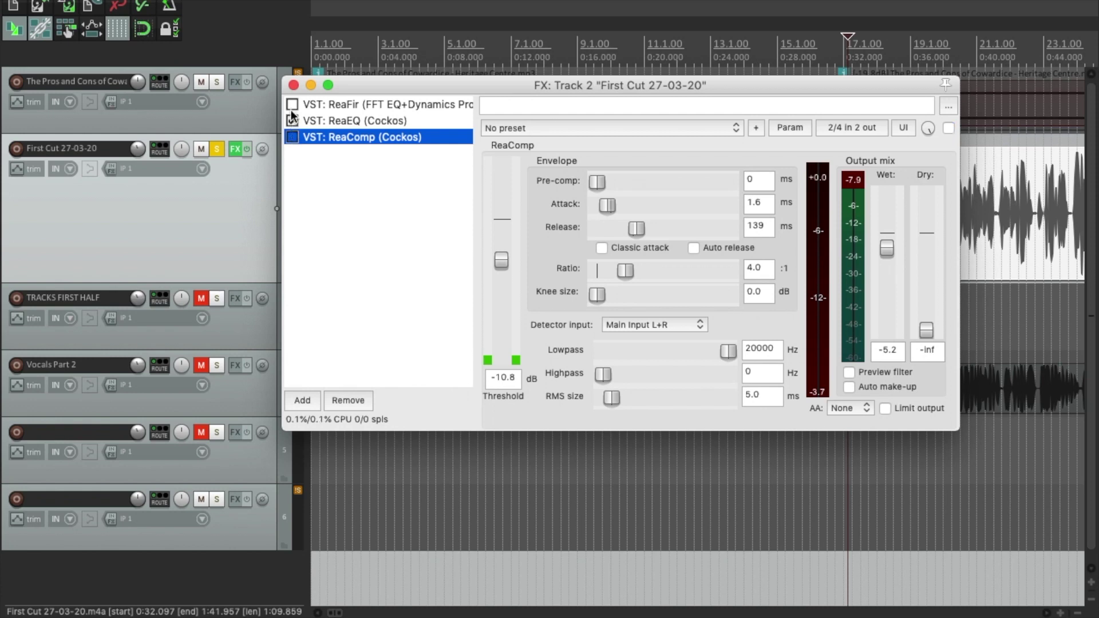
{"action": "left_click", "coordinate": [292, 105]}
{"action": "left_click", "coordinate": [292, 136]}
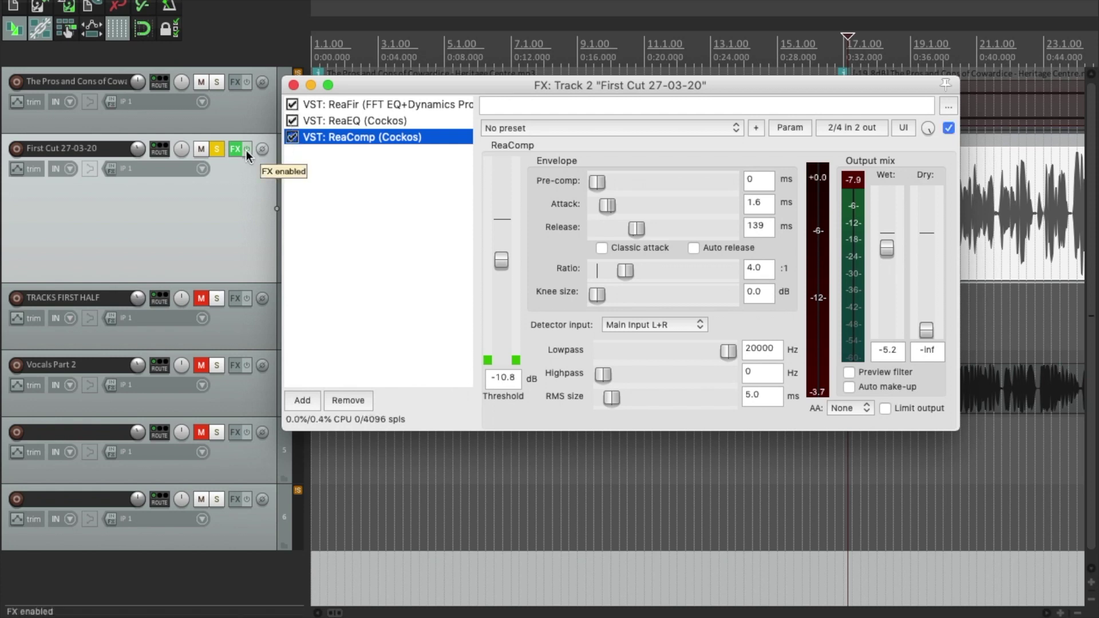
Step: Bypass and re-enable the First Cut 27-03-20 track's effects chain and play the voice to compare the unprocessed and processed sound
{"action": "left_click", "coordinate": [246, 150]}
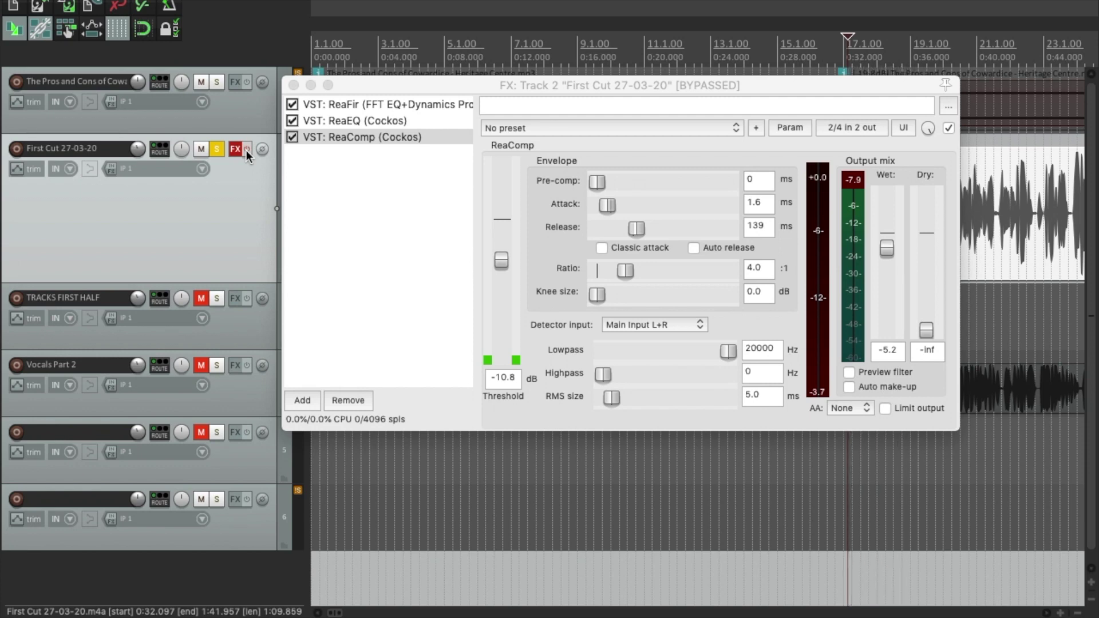
{"action": "left_click", "coordinate": [246, 150]}
{"action": "key", "text": "space"}
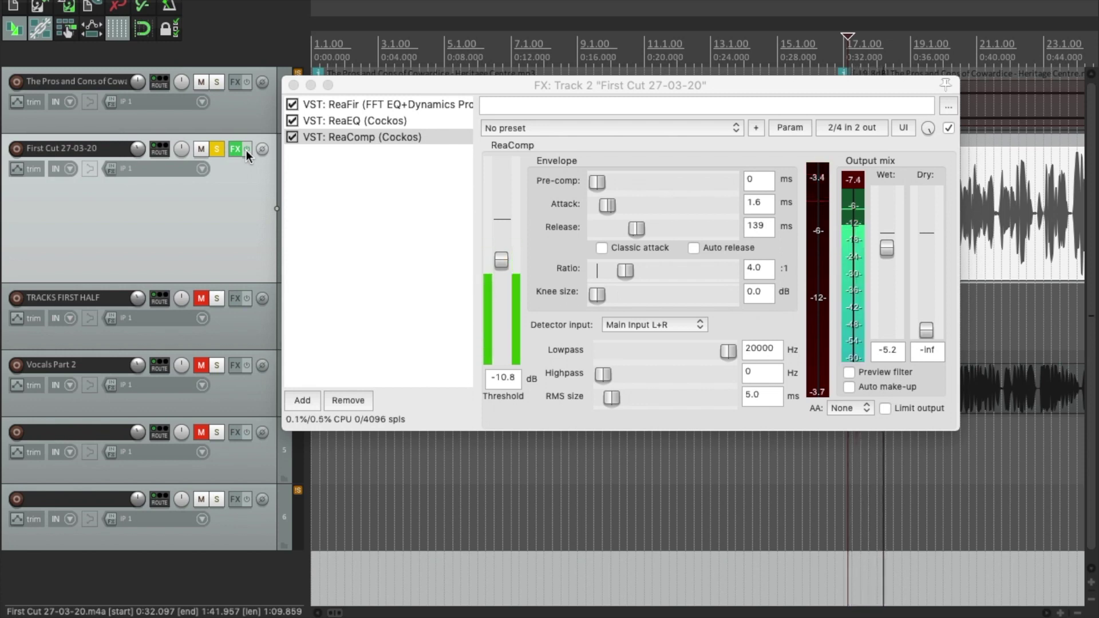
{"action": "key", "text": "space"}
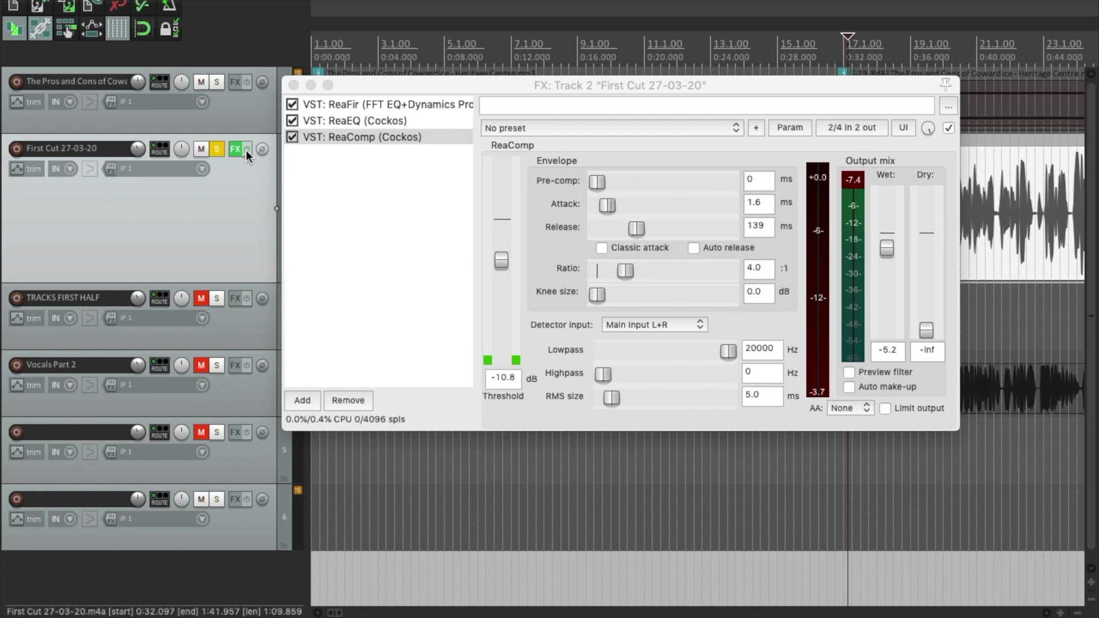
Step: Save ReaFir, ReaEQ and ReaComp together as an FX chain named RADIO VOCAL MOBILE in the FXChains folder and close the effects window
{"action": "left_click", "coordinate": [355, 108]}
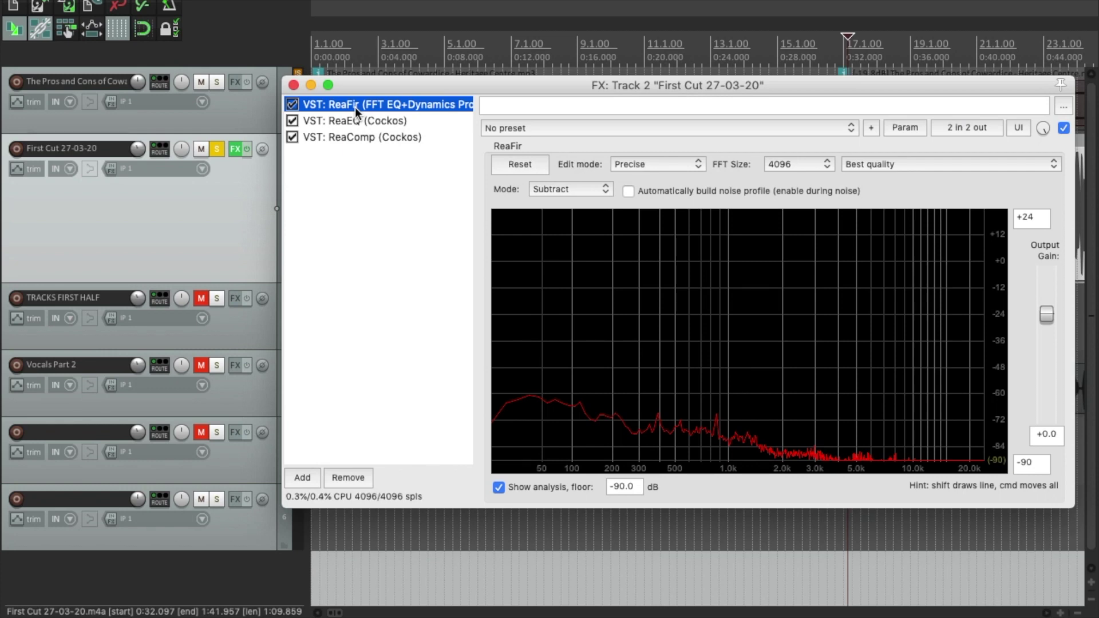
{"action": "left_click", "coordinate": [365, 136], "text": "shift"}
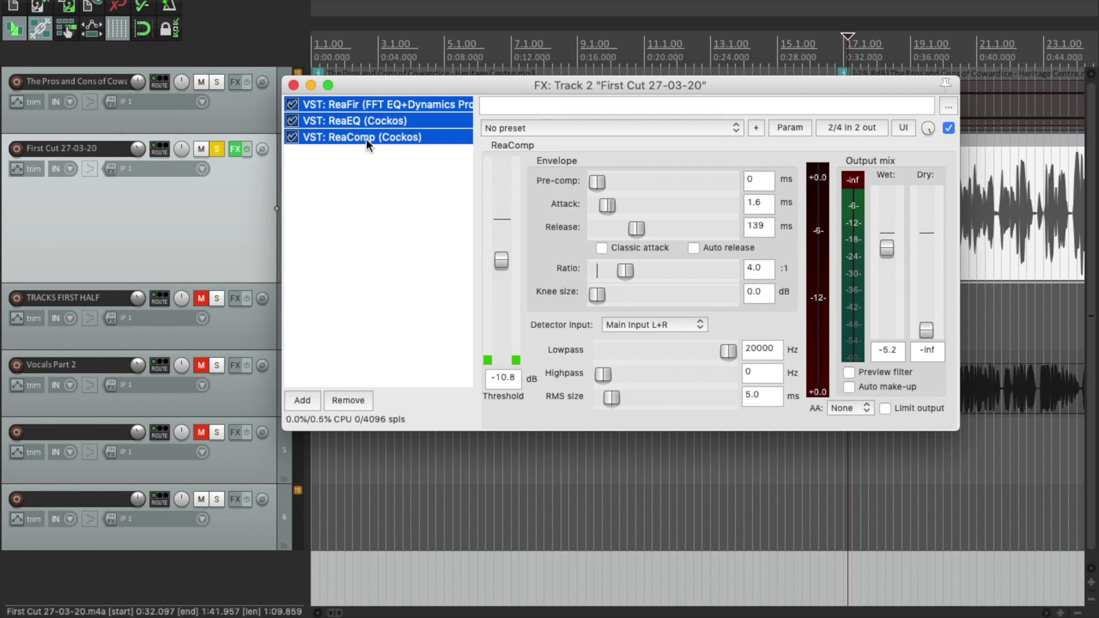
{"action": "right_click", "coordinate": [369, 137]}
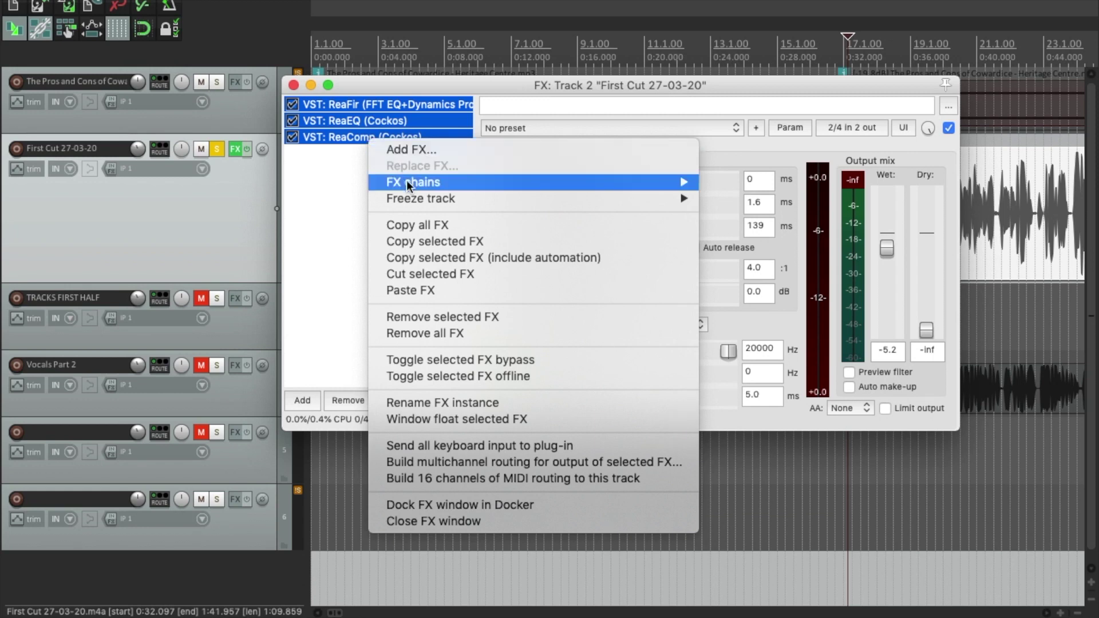
{"action": "mouse_move", "coordinate": [457, 181]}
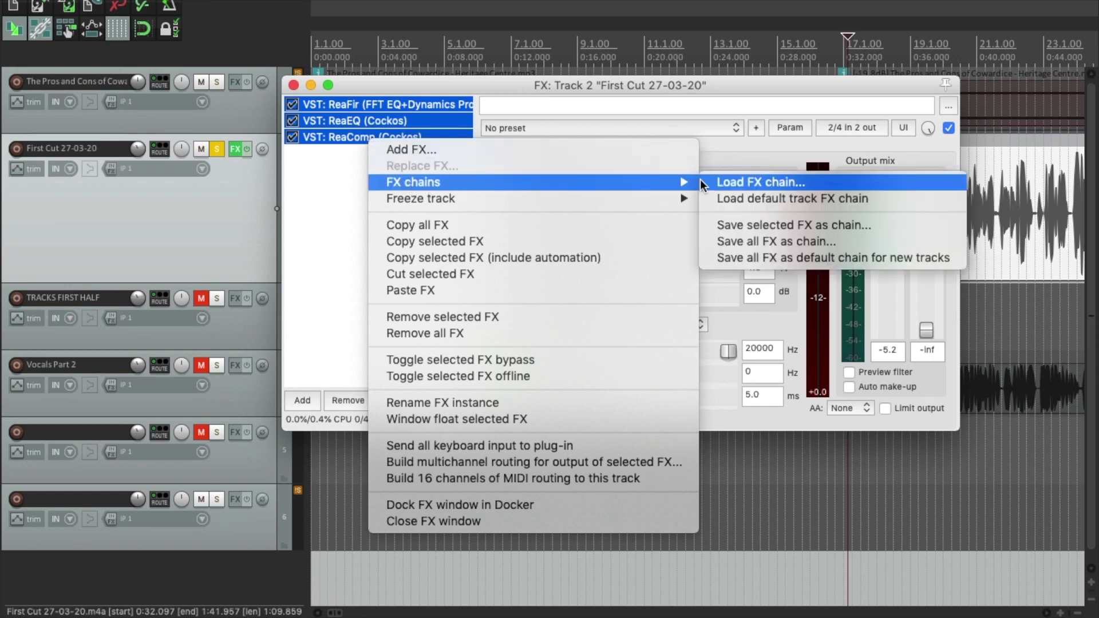
{"action": "left_click", "coordinate": [755, 230]}
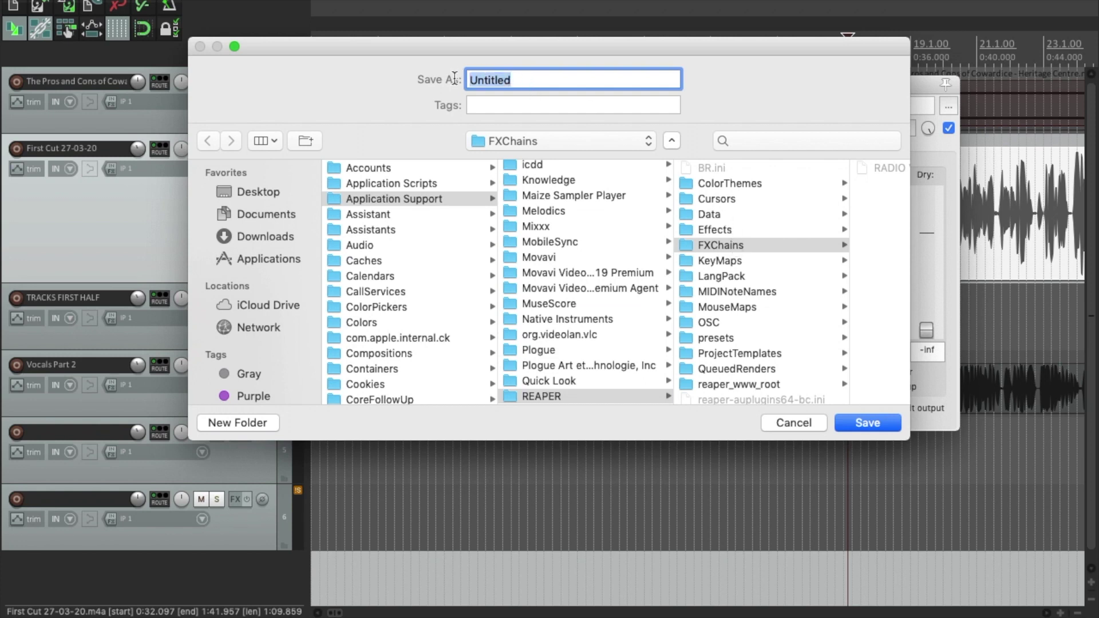
{"action": "type", "text": "R"}
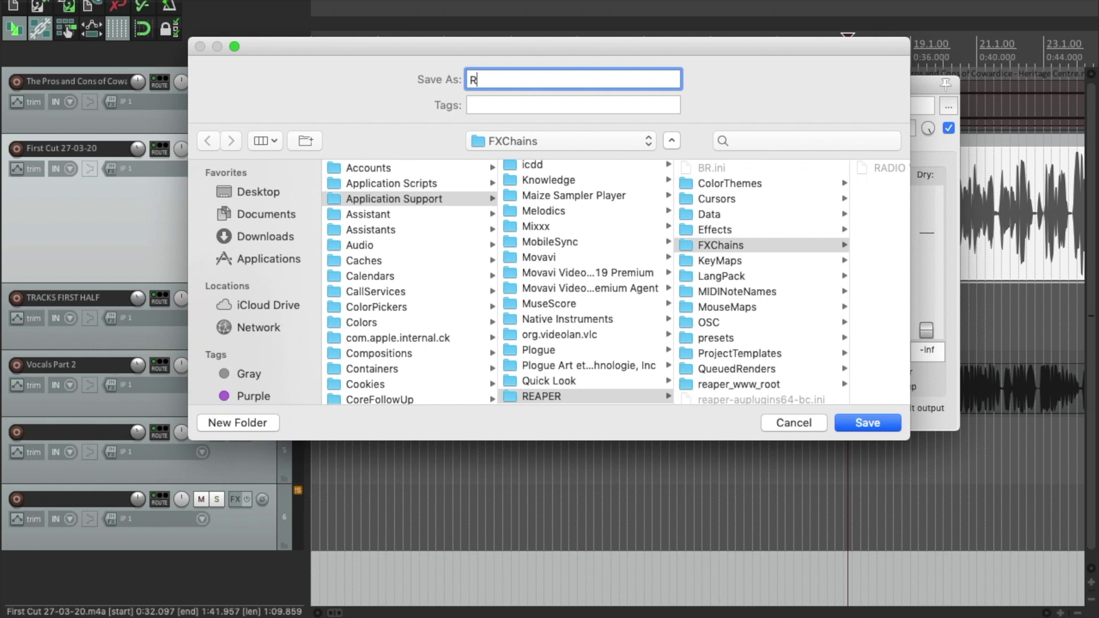
{"action": "type", "text": "ADIO VOCAL MOBILE"}
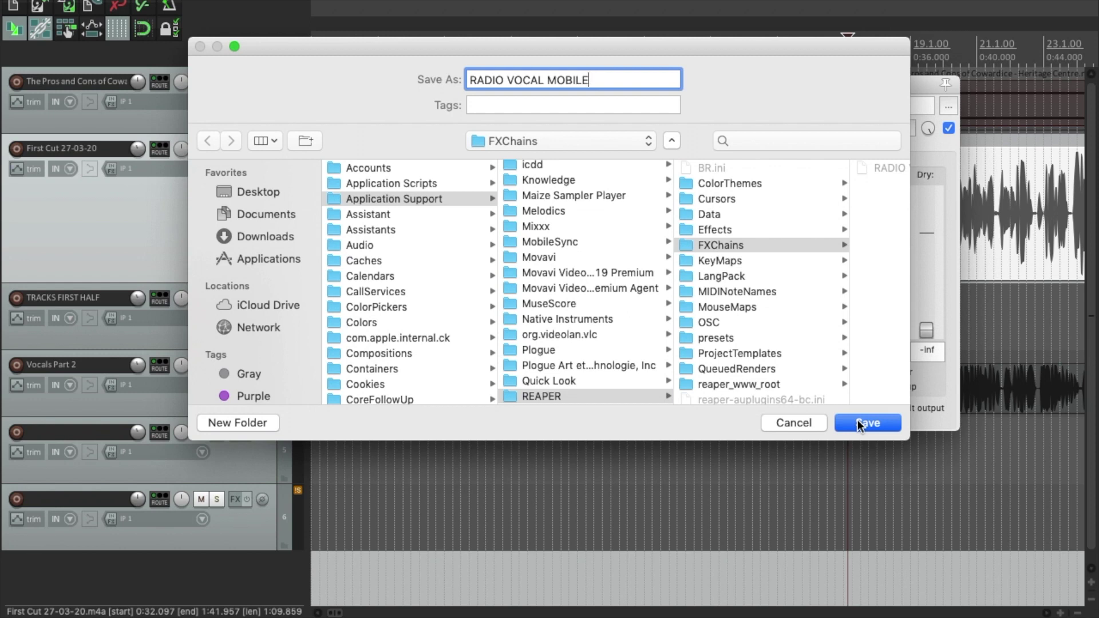
{"action": "left_click", "coordinate": [857, 423]}
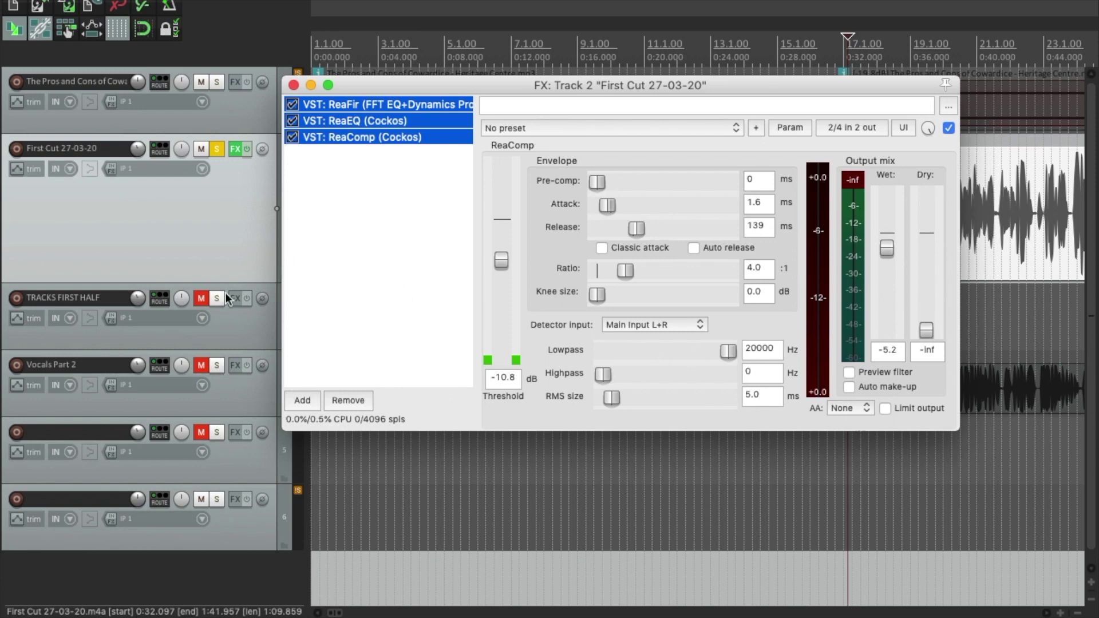
{"action": "left_click", "coordinate": [294, 84]}
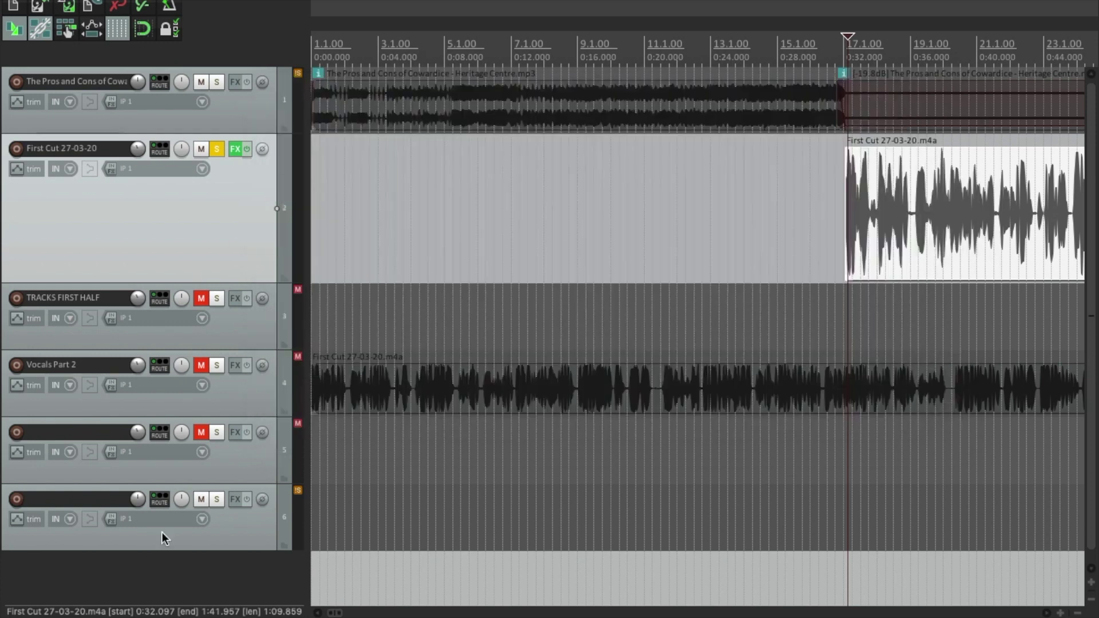
Step: Add a new track below the last one and name it with the speaker's first name followed by "VOcals"
{"action": "double_click", "coordinate": [143, 575]}
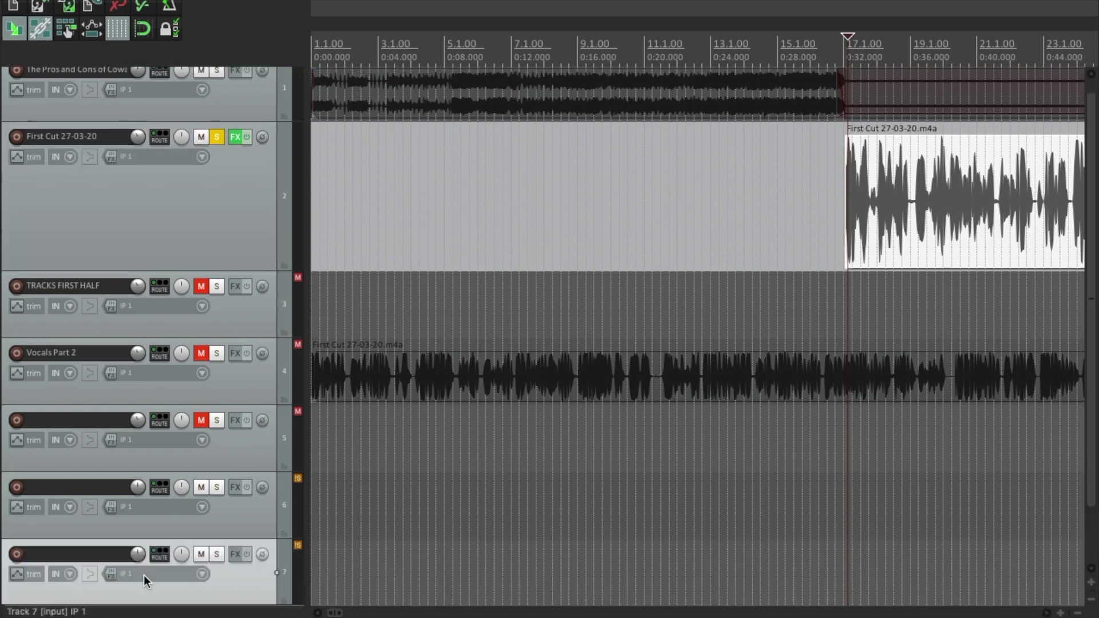
{"action": "double_click", "coordinate": [97, 554]}
{"action": "type", "text": "Da"}
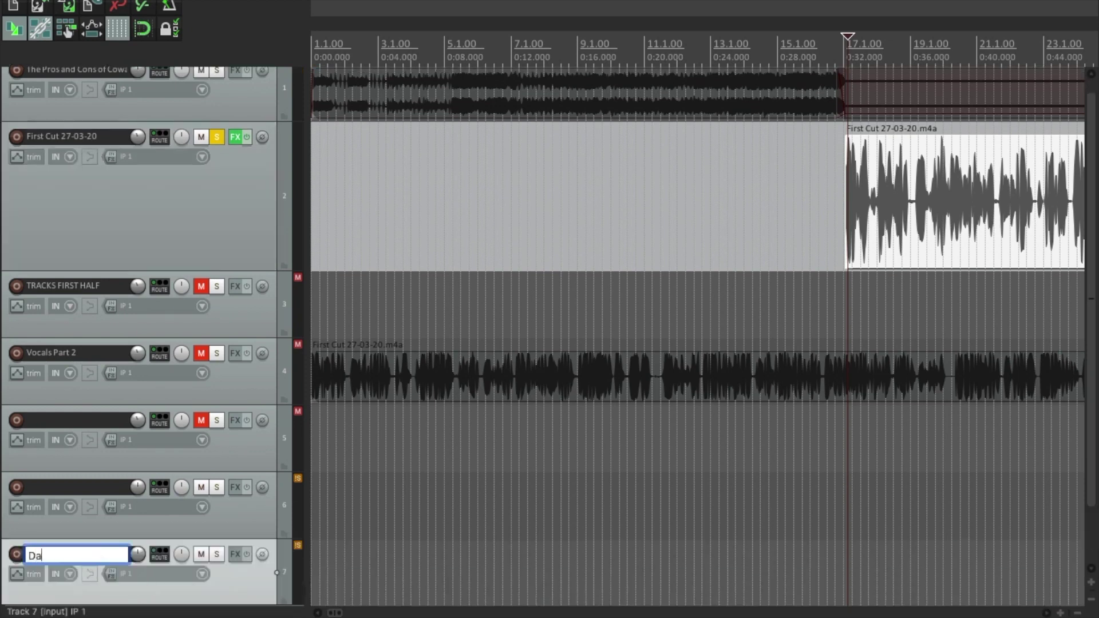
{"action": "type", "text": "mo VOcals"}
{"action": "key", "text": "Return"}
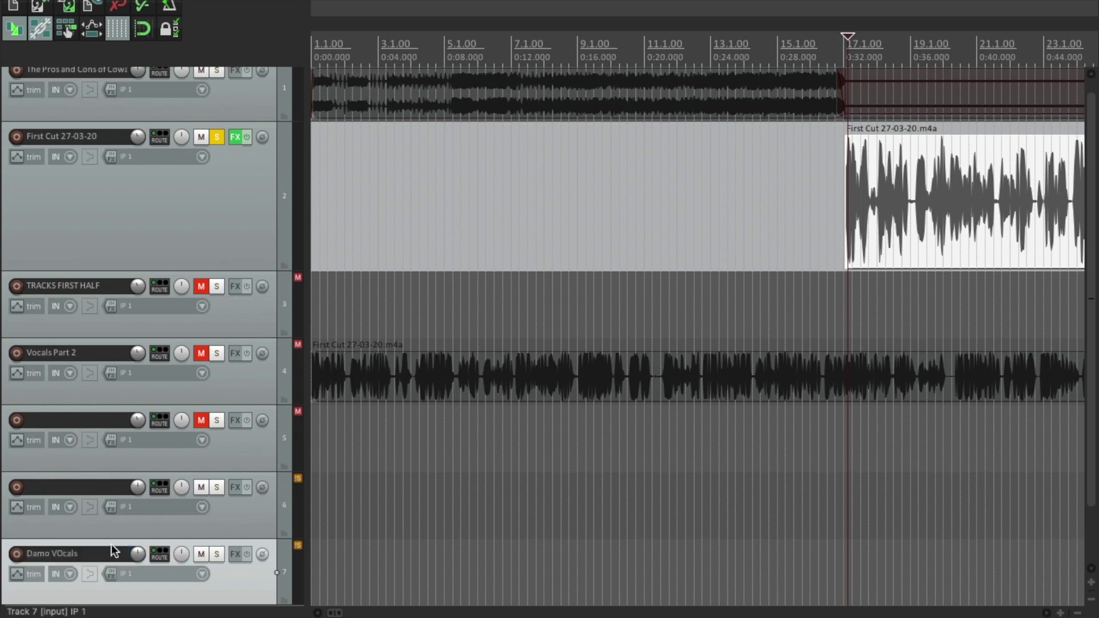
Step: Find the saved FX chain RADIO VOCAL MOBILE with the "reacomp" filter cleared and load it onto the new vocals track
{"action": "left_click", "coordinate": [236, 556]}
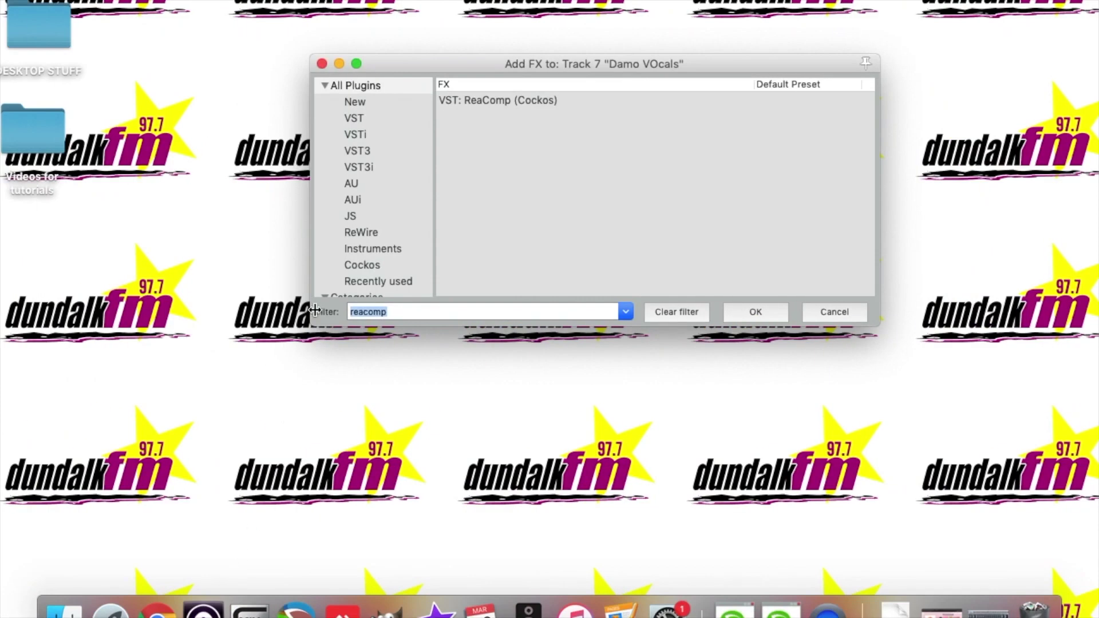
{"action": "scroll", "coordinate": [348, 259], "scroll_direction": "down", "scroll_amount": 5}
{"action": "scroll", "coordinate": [348, 262], "scroll_direction": "down", "scroll_amount": 15}
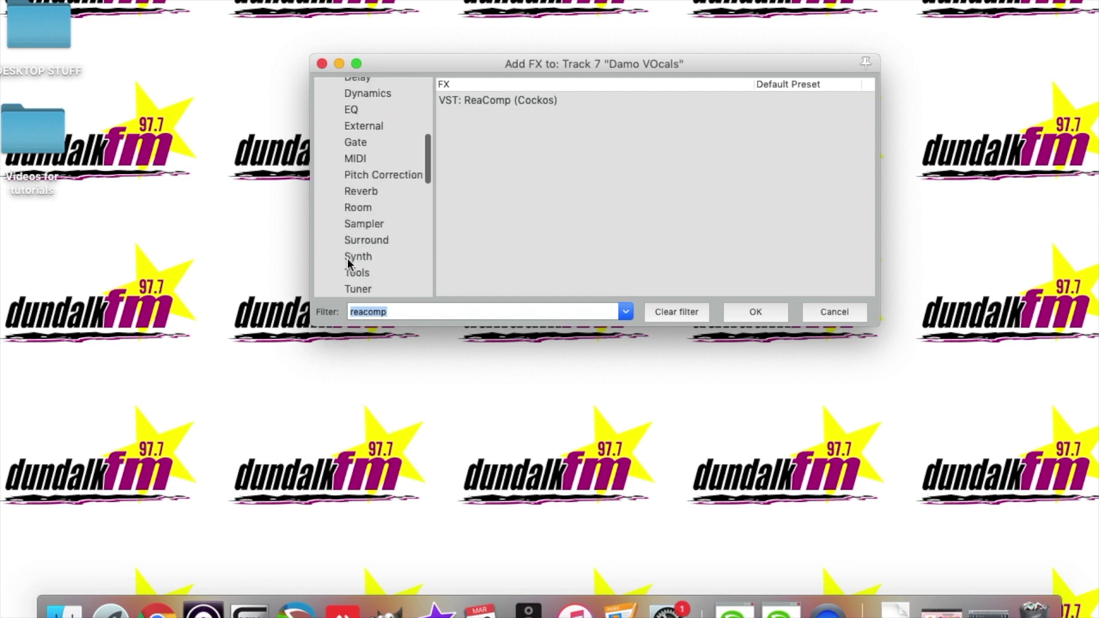
{"action": "scroll", "coordinate": [348, 259], "scroll_direction": "down", "scroll_amount": 1}
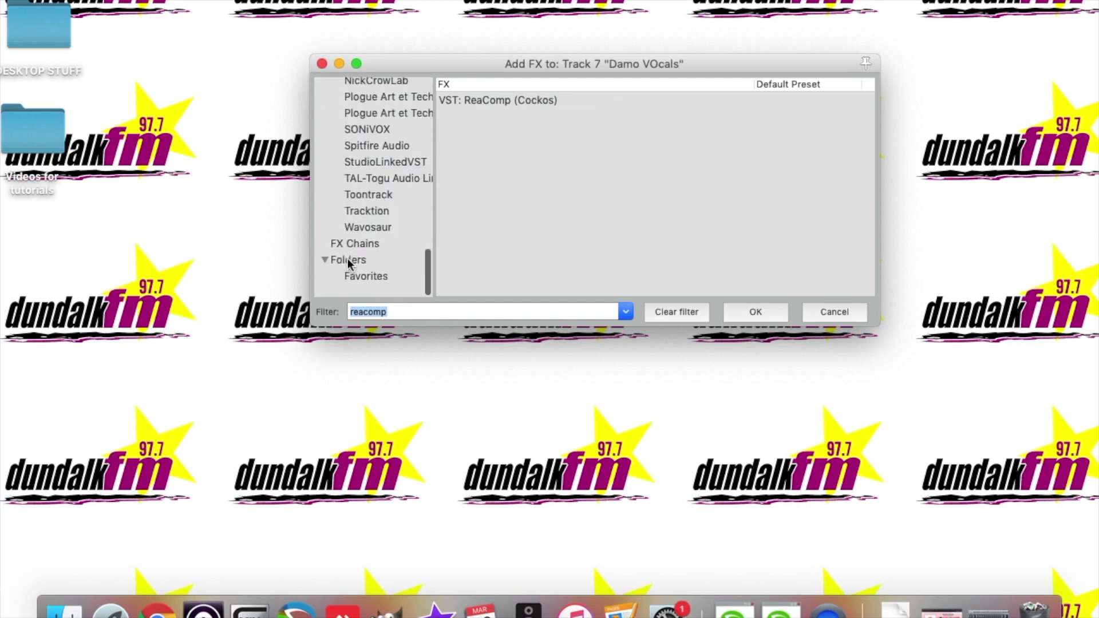
{"action": "left_click", "coordinate": [362, 242]}
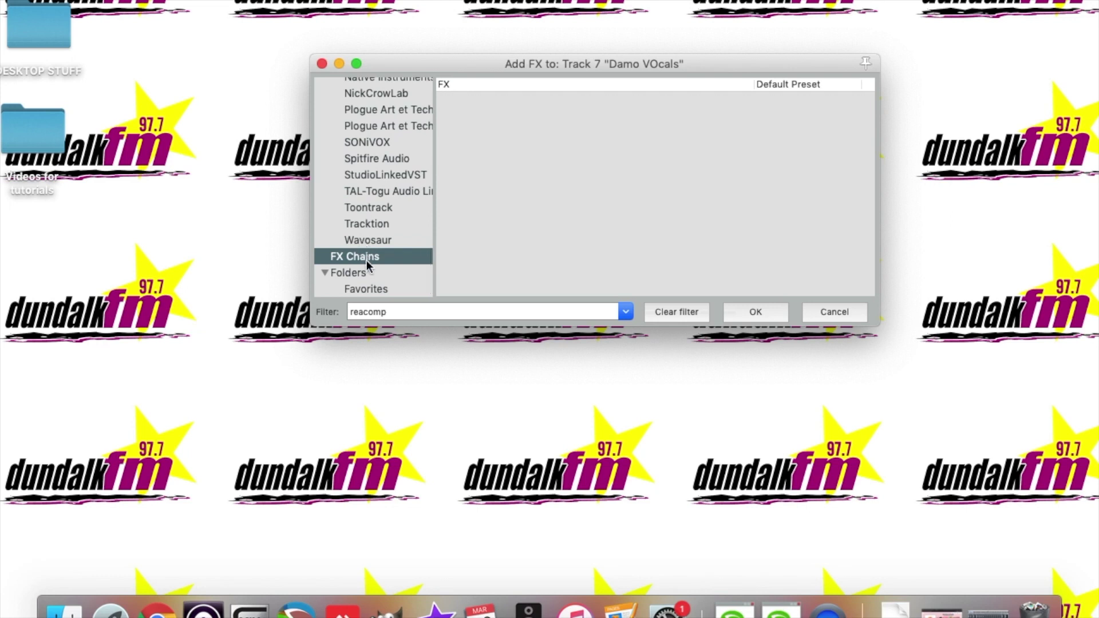
{"action": "left_click", "coordinate": [659, 312]}
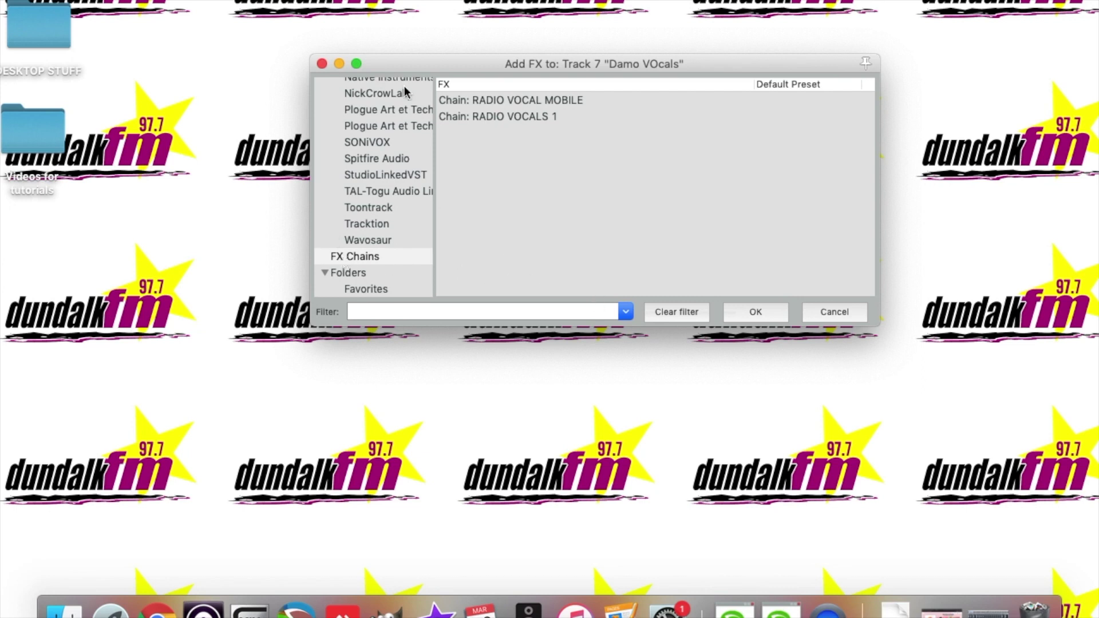
{"action": "left_click", "coordinate": [508, 98]}
{"action": "left_click", "coordinate": [744, 317]}
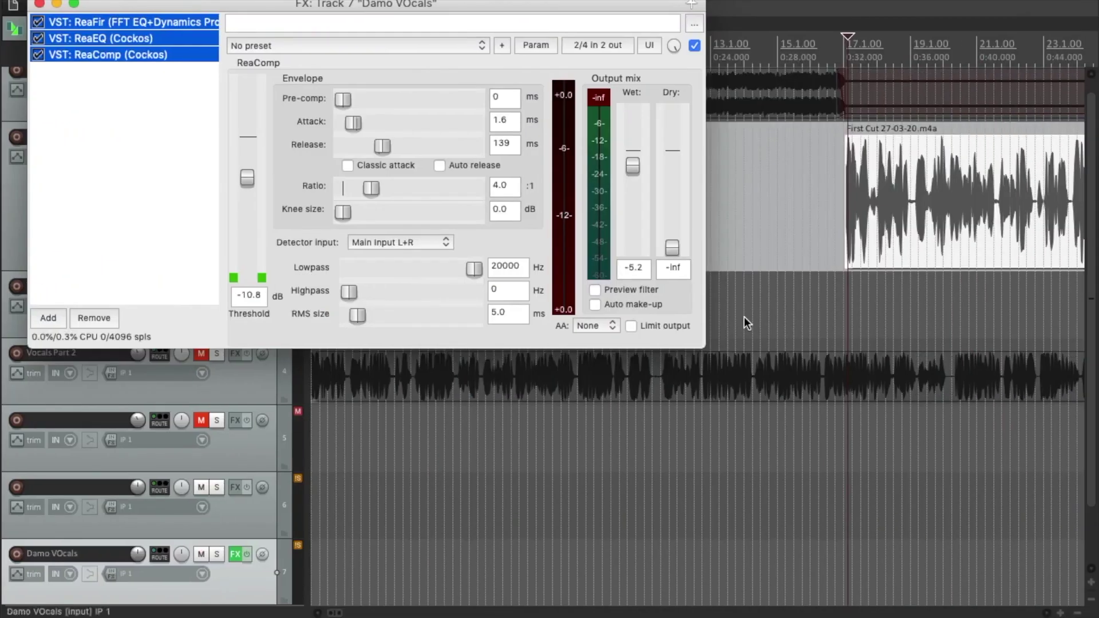